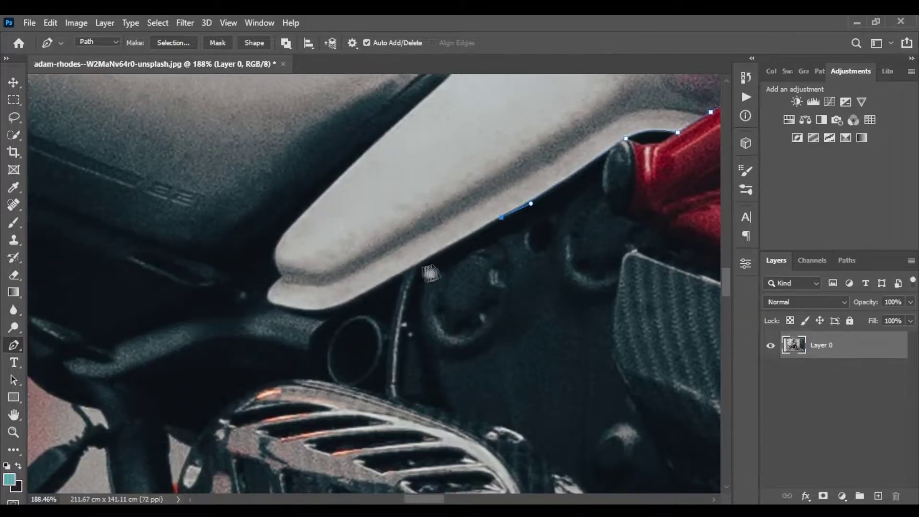
Continue the pen path along the lower edge of the white fuel tank and around its pointed rear end
drag(387, 273, 475, 285)
alt+click(387, 273)
drag(439, 278, 481, 257)
alt+click(439, 278)
click(446, 295)
alt+click(457, 270)
drag(487, 261, 482, 298)
drag(449, 269, 489, 310)
alt+click(449, 269)
Trace the pen path up the sloping rear edge of the tank above the seat
alt+click(458, 279)
drag(529, 251, 394, 339)
click(424, 287)
click(450, 252)
drag(493, 259, 353, 403)
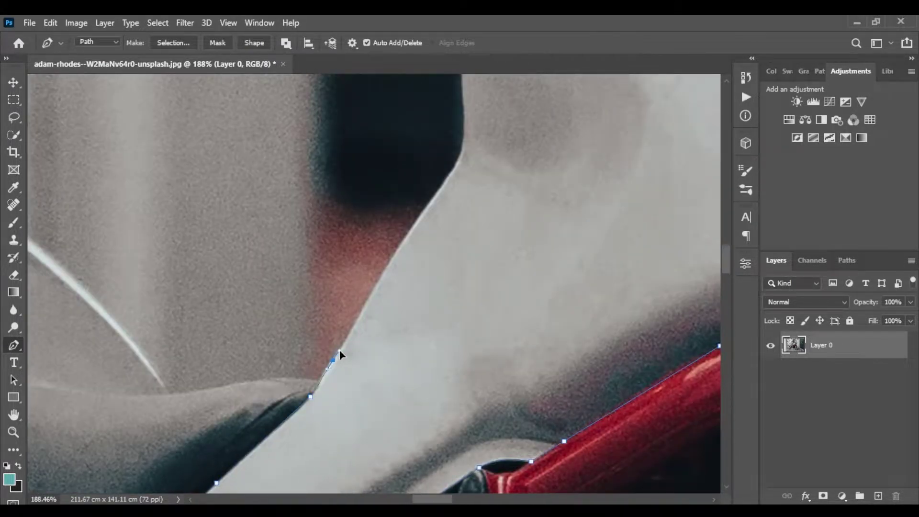
alt+click(334, 360)
click(316, 369)
drag(384, 283, 312, 391)
drag(321, 336, 331, 331)
alt+click(320, 336)
drag(360, 280, 323, 342)
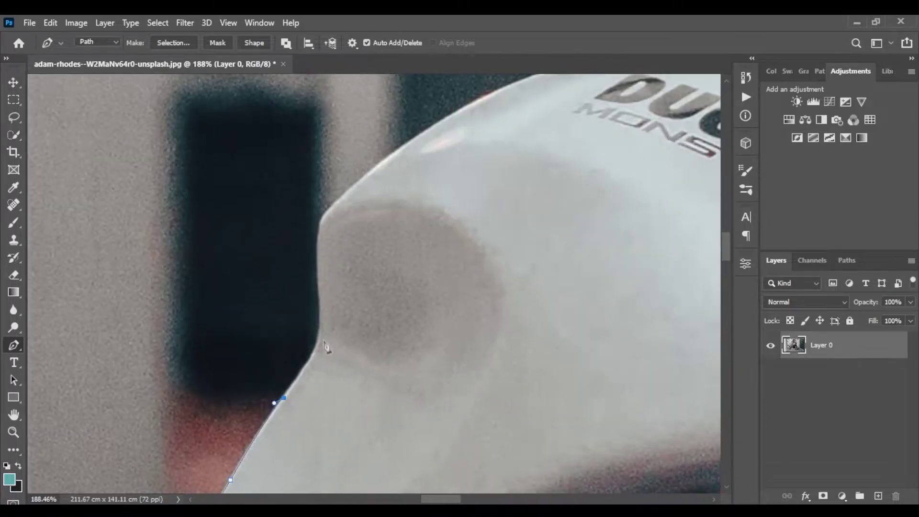
Extend the pen path around the tank's rear bulge and onto the rising upper edge
drag(315, 282, 319, 282)
alt+click(320, 311)
drag(369, 305, 349, 402)
drag(315, 350, 311, 367)
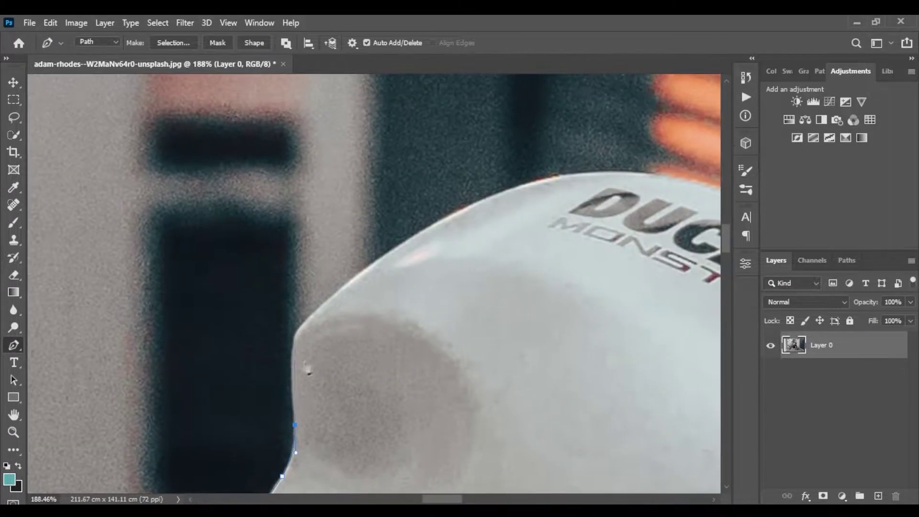
drag(349, 292, 349, 291)
alt+click(317, 310)
drag(396, 249, 270, 362)
click(291, 348)
Trace the tank's top edge above the DUCATI lettering to the handlebar clamp and close the path
drag(408, 285, 506, 267)
alt+click(407, 285)
drag(564, 300, 288, 325)
alt+click(398, 314)
click(286, 313)
drag(481, 378, 364, 364)
drag(403, 376, 551, 452)
alt+click(503, 430)
mouse_move(505, 433)
mouse_down()
mouse_move(446, 289)
mouse_move(472, 307)
mouse_up()
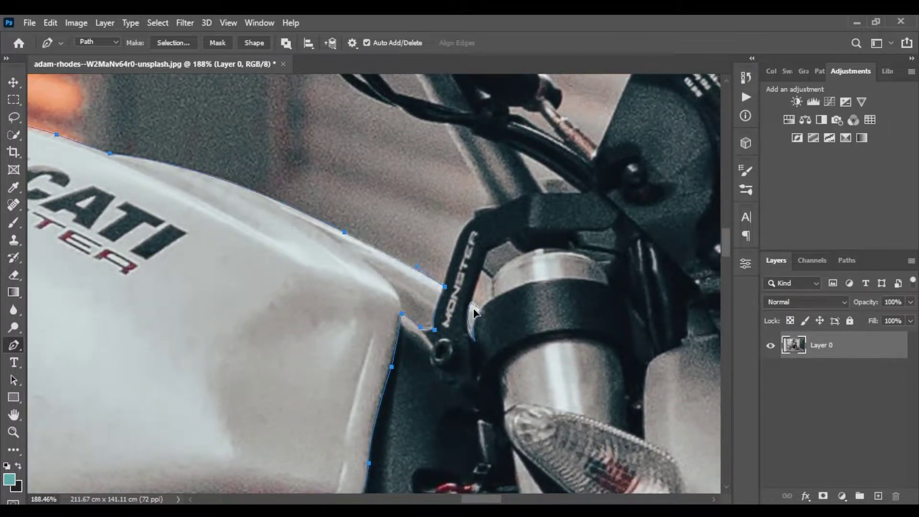
Convert the tank path into a selection and copy the selected area onto a new layer
scroll(371, 313, down, 10)
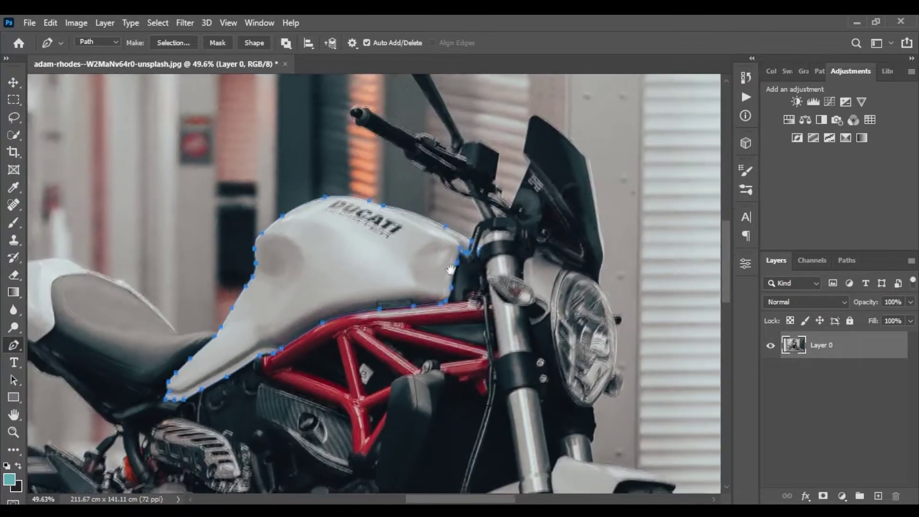
key(ctrl+Return)
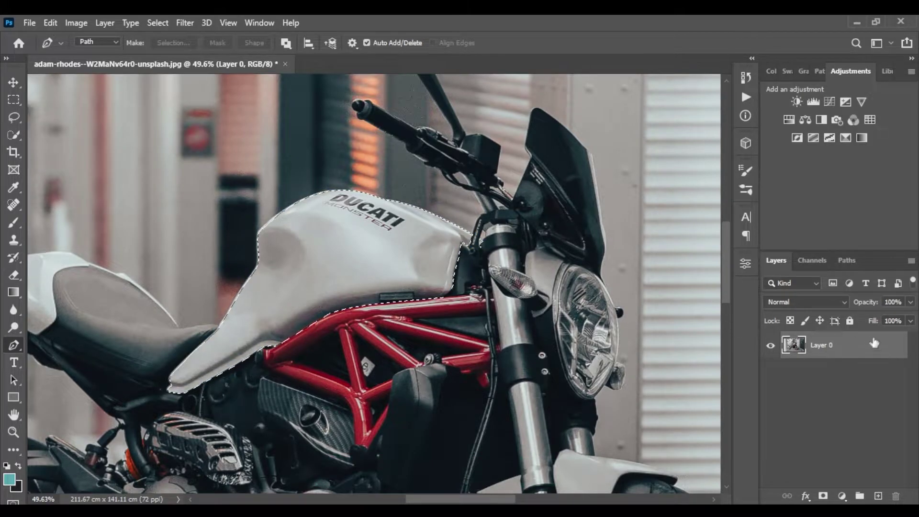
key(ctrl+j)
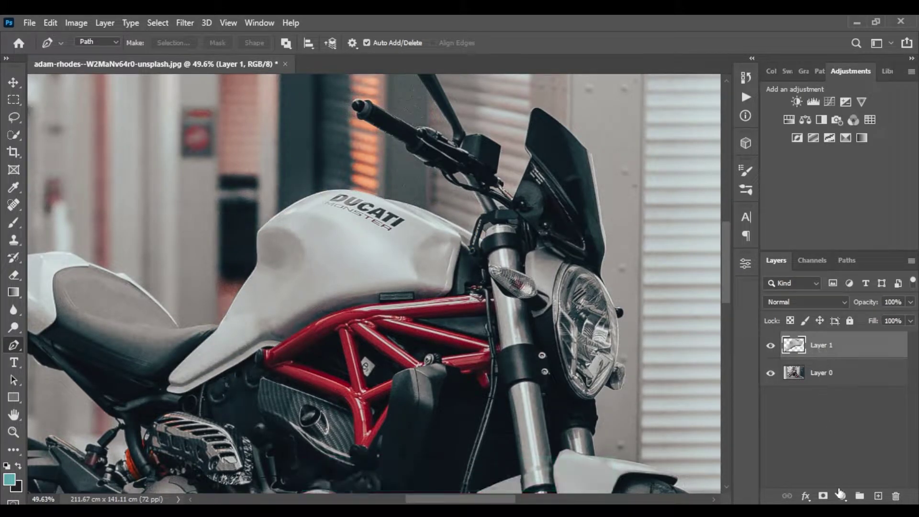
Put the copied tank layer into a new group named Body, collapsed and hidden
click(860, 497)
drag(819, 364, 824, 362)
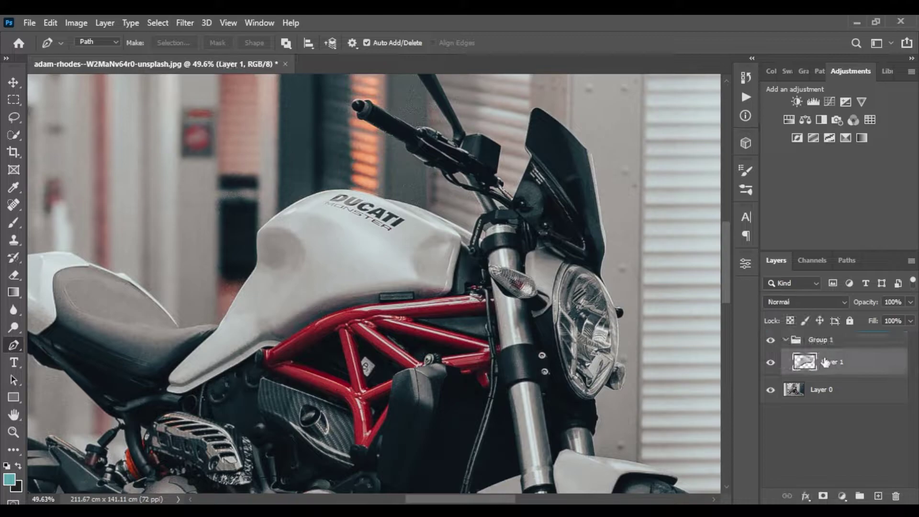
click(823, 345)
right_click(824, 345)
key(Escape)
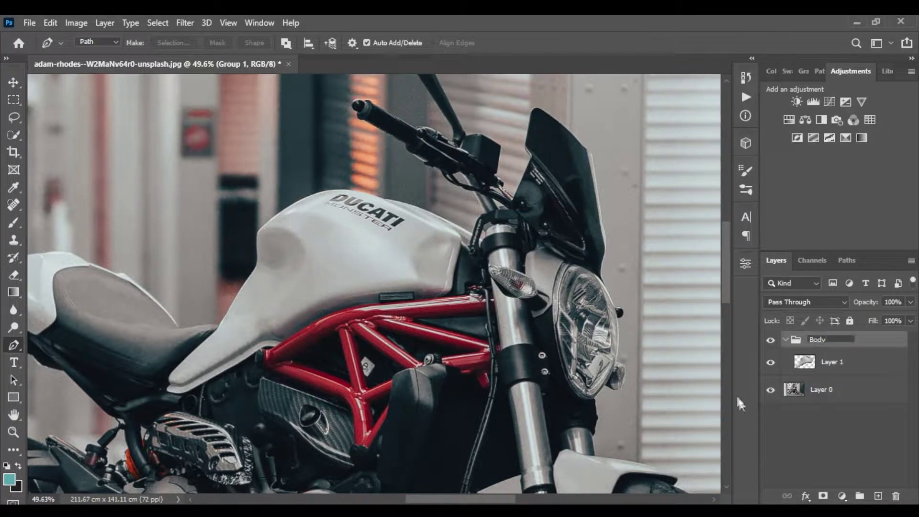
click(830, 407)
click(785, 341)
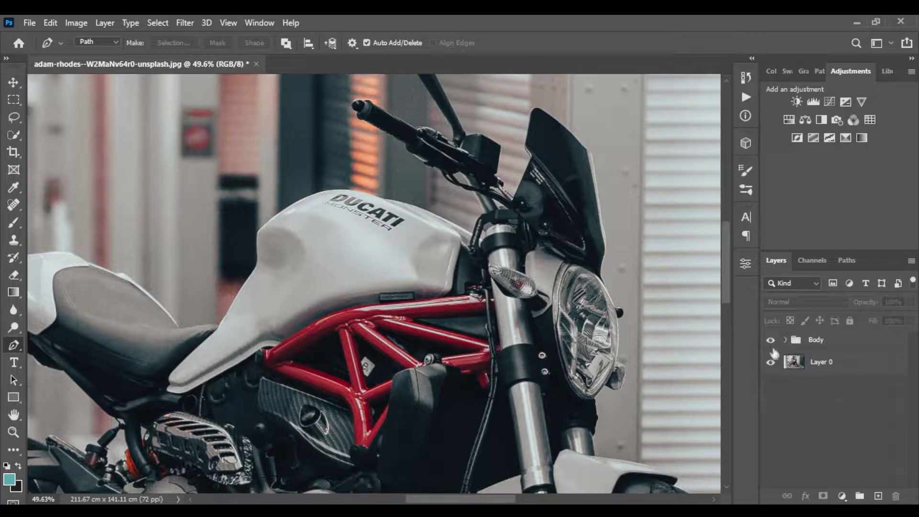
On Layer 0, start a pen path at the front tip of the seat's thin white trim and trace its outer edge
click(823, 366)
drag(101, 299, 353, 284)
key(z)
drag(413, 297, 435, 304)
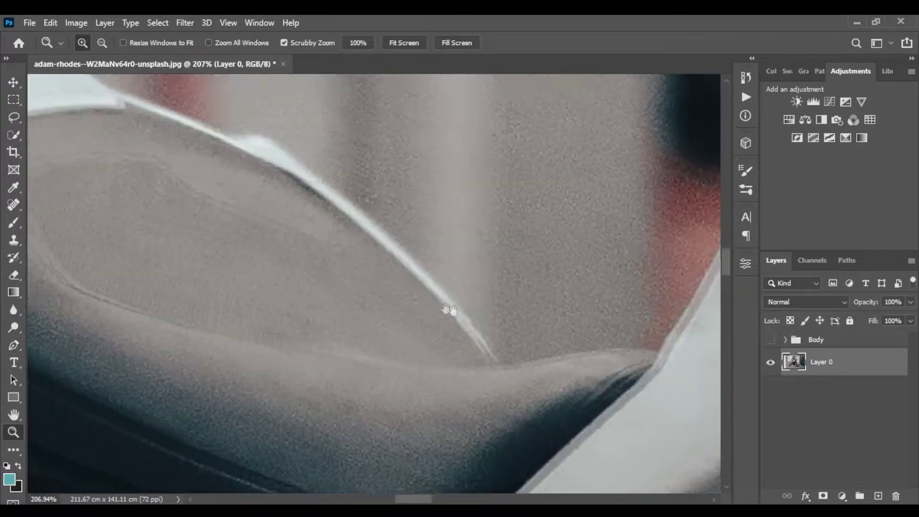
click(14, 346)
click(524, 371)
scroll(525, 372, down, 3)
drag(479, 245, 425, 203)
alt+click(478, 246)
drag(481, 244, 519, 262)
Continue the pen path over the trim's small bump and along the top edge of the white tail fairing
drag(451, 210, 471, 216)
alt+click(451, 210)
drag(454, 210, 494, 213)
alt+click(455, 209)
scroll(456, 211, up, 3)
click(469, 212)
drag(433, 225, 555, 232)
drag(479, 192, 615, 231)
click(618, 225)
click(611, 224)
click(579, 199)
Trace the pen path around the tail fairing's rear end and down its back edge to the lower corner
drag(451, 198, 334, 213)
alt+click(451, 198)
drag(431, 218, 584, 207)
drag(456, 212, 387, 55)
alt+click(456, 212)
click(432, 139)
alt+click(443, 144)
click(469, 207)
drag(510, 195, 475, 145)
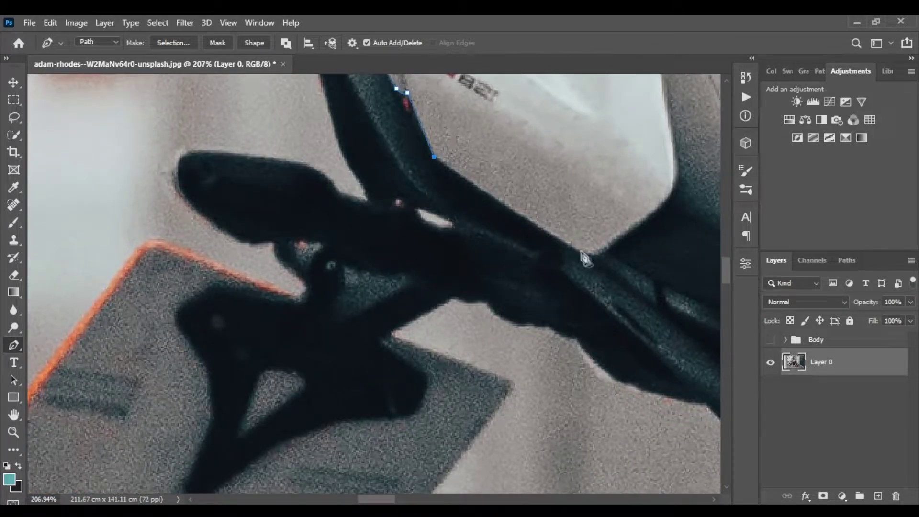
Trace the lower edge of the tail fairing along the dark subframe
drag(612, 237, 514, 216)
alt+click(499, 225)
drag(555, 191, 468, 256)
click(468, 249)
alt+click(463, 248)
key(ctrl+z)
Trace the tail fairing's front edge up along the seat to the start of the thin trim
drag(483, 220, 481, 191)
alt+click(480, 216)
drag(512, 218, 509, 312)
drag(512, 236, 498, 297)
drag(450, 224, 480, 221)
drag(481, 220, 513, 230)
drag(586, 214, 514, 237)
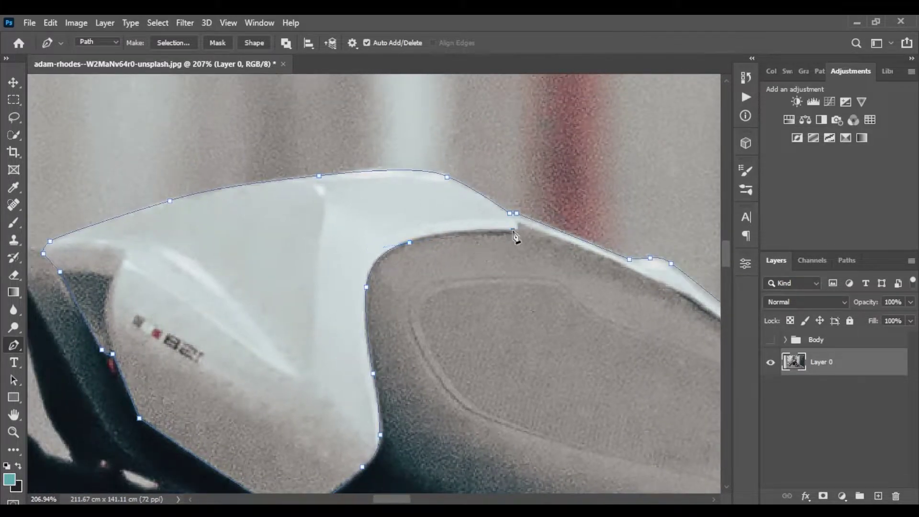
Follow the inner edge of the thin white trim along the seat and close the path at its front tip
drag(589, 235, 607, 231)
drag(620, 263, 423, 198)
drag(557, 229, 519, 123)
drag(601, 276, 648, 345)
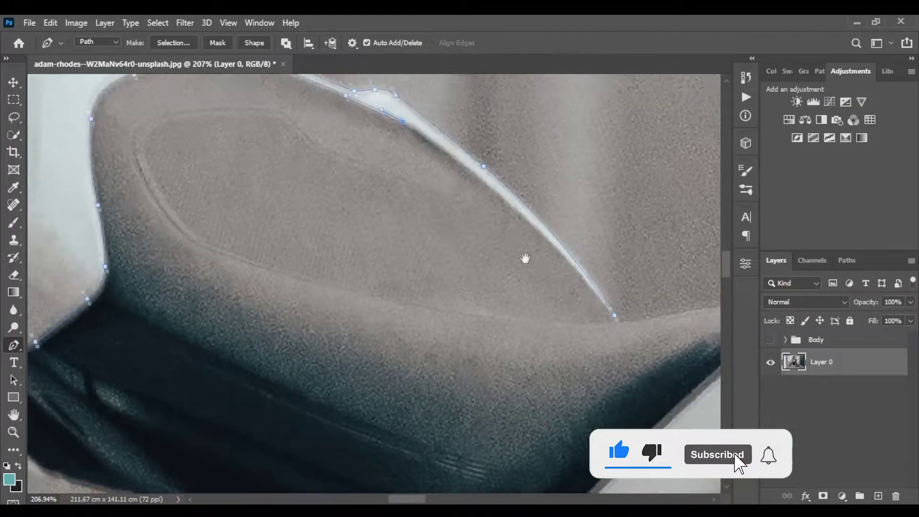
alt+click(505, 205)
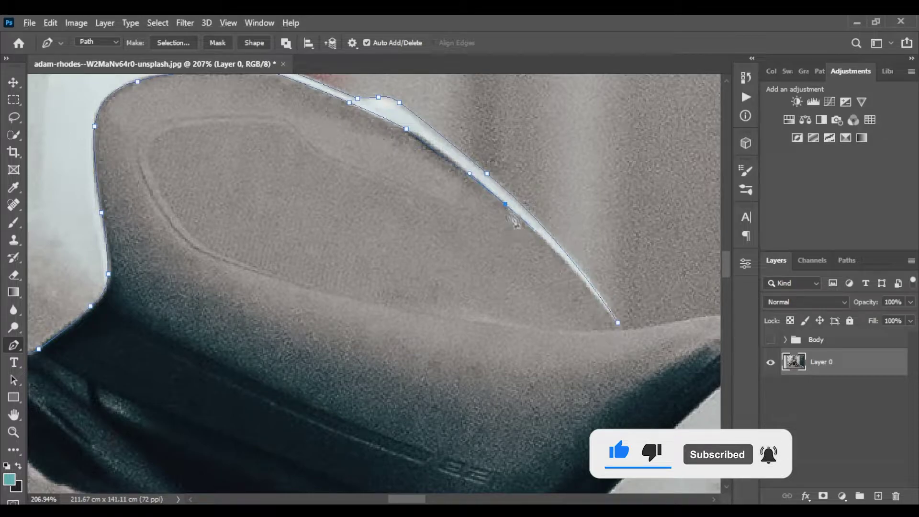
drag(618, 322, 637, 349)
drag(668, 383, 671, 389)
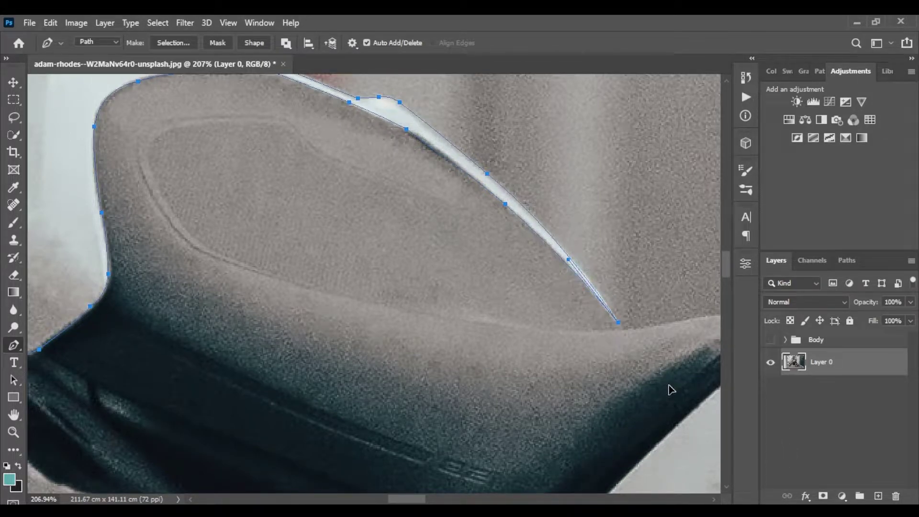
Convert the tail fairing path into a selection and copy the selected area onto a new layer
key(z)
right_click(502, 260)
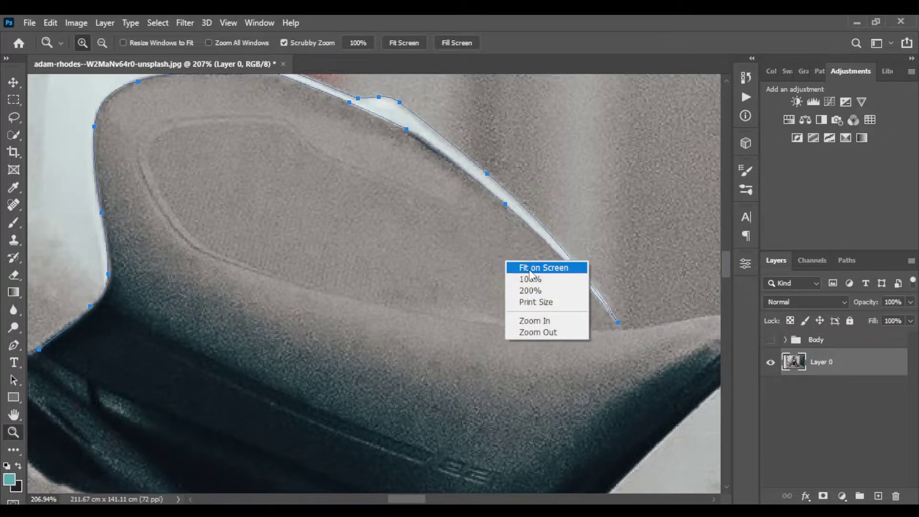
click(537, 265)
drag(281, 243, 421, 199)
key(ctrl+Return)
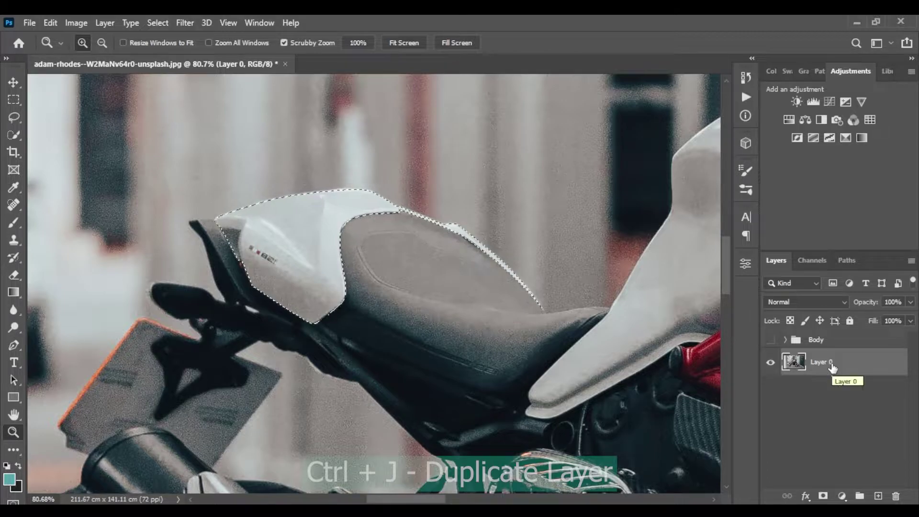
key(ctrl+j)
Put the copied tail fairing layer into a new group named Back, collapsed and hidden
drag(841, 373, 860, 495)
click(831, 387)
double_click(826, 356)
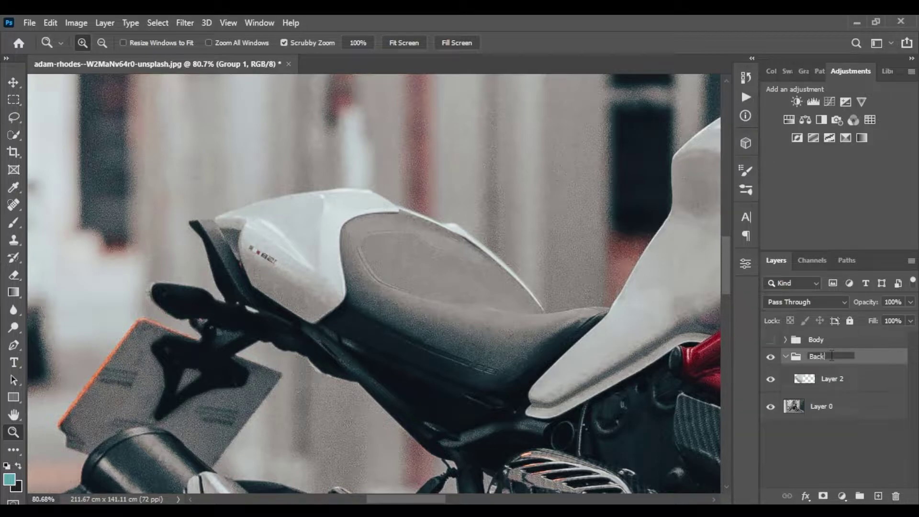
click(835, 430)
click(770, 357)
click(785, 357)
On Layer 0, start a new pen path at the front tip of the white front fender above the tyre
click(805, 380)
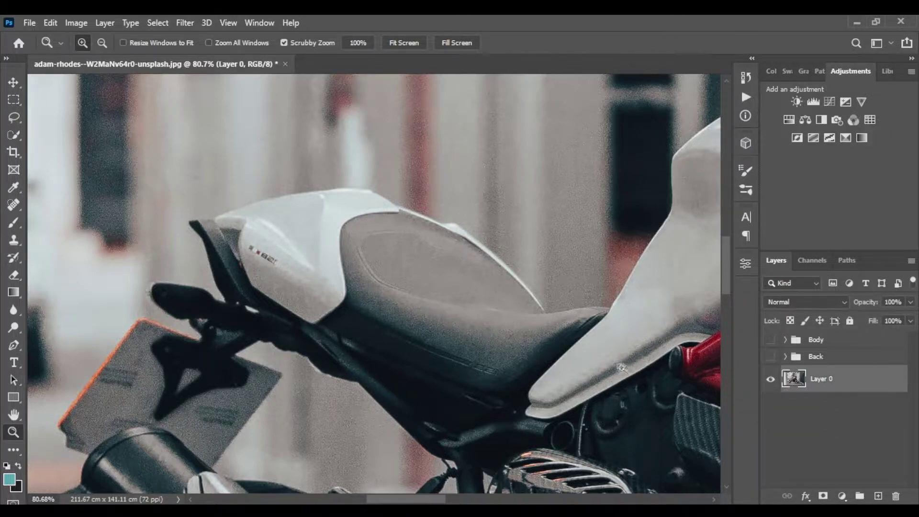
drag(665, 393, 464, 256)
drag(631, 287, 378, 276)
drag(504, 218, 490, 99)
drag(459, 194, 434, 197)
drag(434, 197, 471, 156)
drag(458, 199, 439, 200)
drag(457, 204, 453, 259)
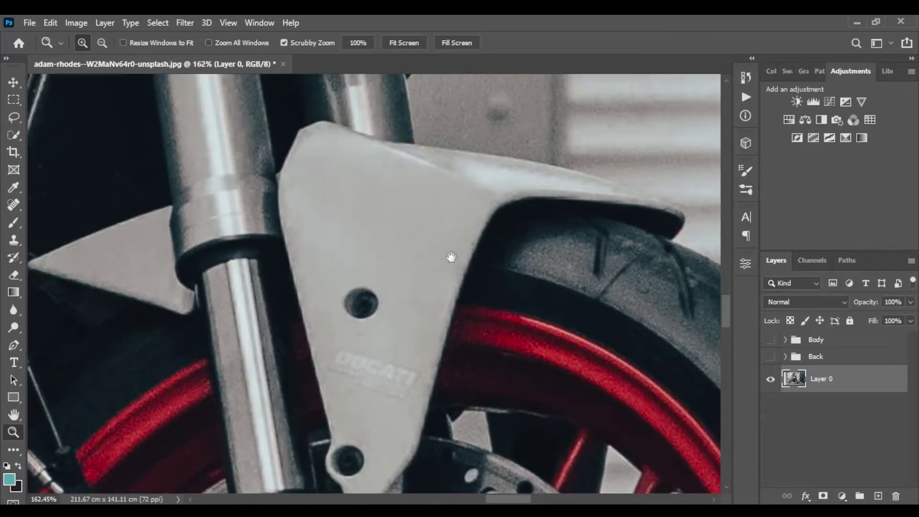
click(13, 345)
drag(504, 280, 402, 321)
click(569, 282)
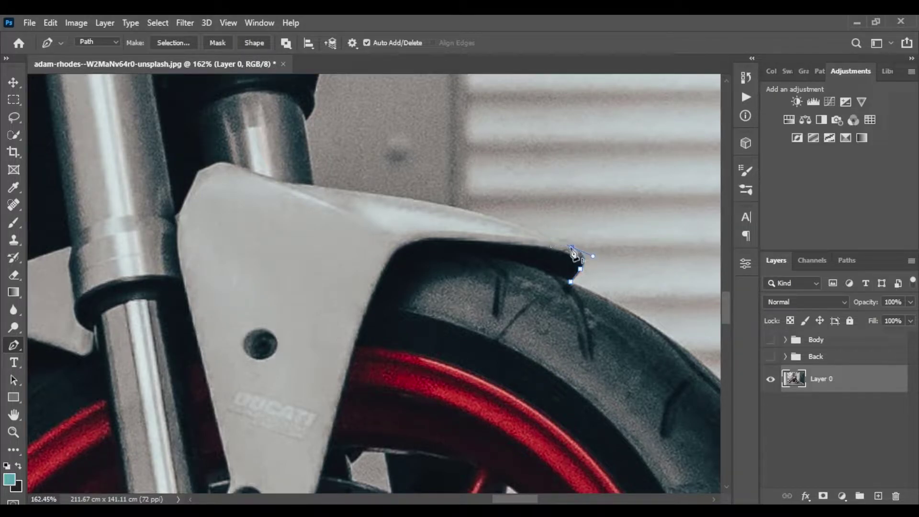
Trace the pen path backwards along the front fender's upper edge towards the fork
click(446, 206)
drag(419, 220, 504, 230)
click(455, 203)
drag(401, 197, 446, 206)
drag(447, 204, 523, 224)
alt+click(446, 203)
key(super+space)
click(467, 210)
Trace the pen path around the rounded upper rear corner of the front fender beside the fork
drag(426, 199, 501, 209)
alt+click(485, 207)
alt+click(496, 203)
click(505, 198)
alt+click(502, 200)
drag(523, 218, 536, 188)
click(503, 212)
Trace the fender's rear edge down beside the fork and around the lower bolt hole
key(z)
key(p)
drag(495, 198, 501, 233)
alt+click(495, 198)
drag(544, 228, 525, 176)
drag(544, 335, 525, 208)
click(507, 229)
drag(516, 268, 501, 207)
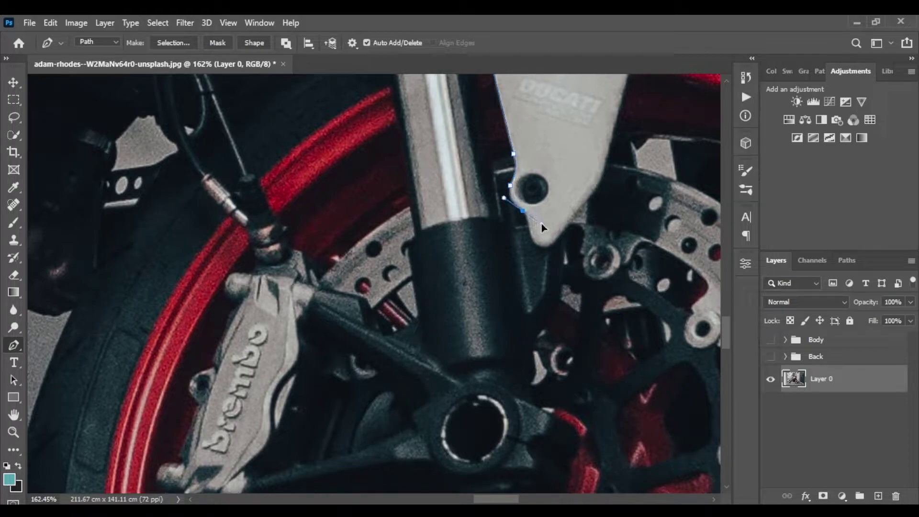
Trace the pen path around the fender's bottom tip and up its front edge past the wheel rim
drag(532, 234, 522, 189)
drag(521, 184, 486, 271)
key(ctrl+z)
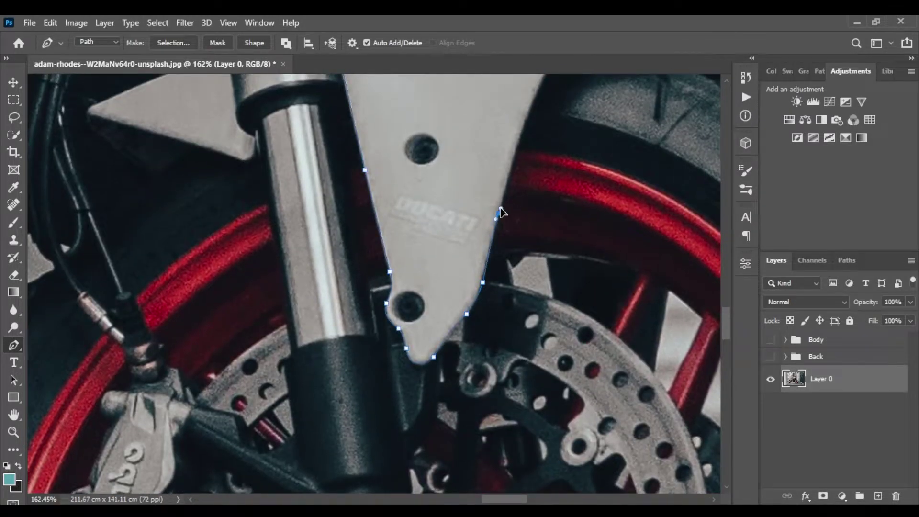
drag(539, 211, 505, 354)
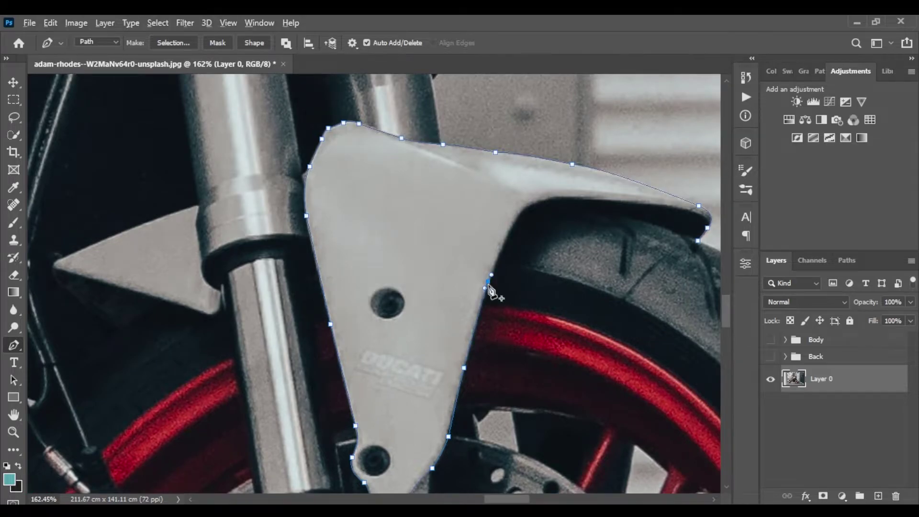
Trace the fender's curved underside above the tyre and close the path at the front tip
drag(488, 287, 486, 330)
drag(523, 303, 528, 328)
alt+click(525, 304)
drag(558, 314, 497, 319)
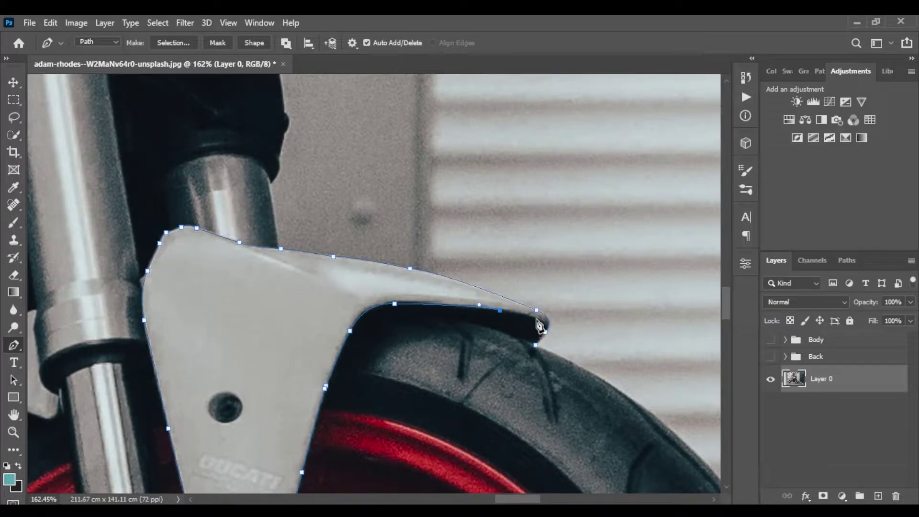
click(535, 344)
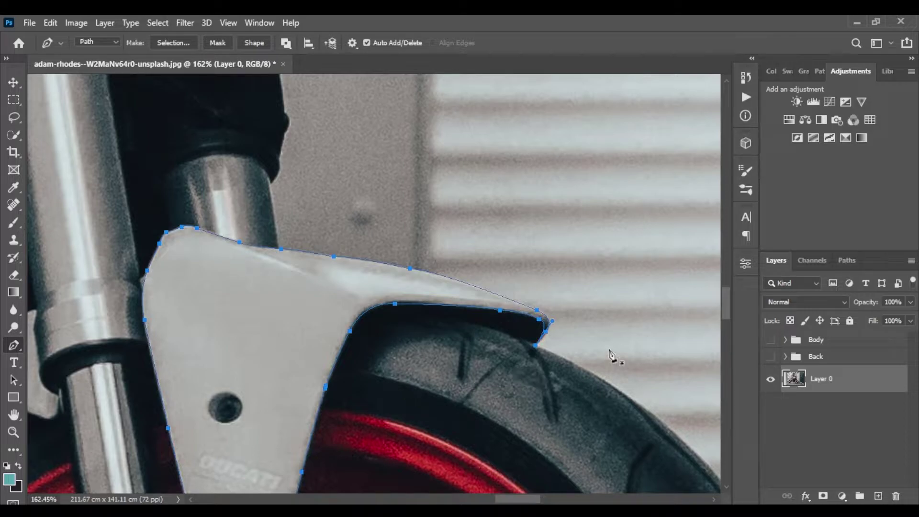
Trace the pen path along the lower edge and pointed tip of the small fender piece behind the fork
scroll(375, 322, down, 5)
drag(402, 325, 407, 213)
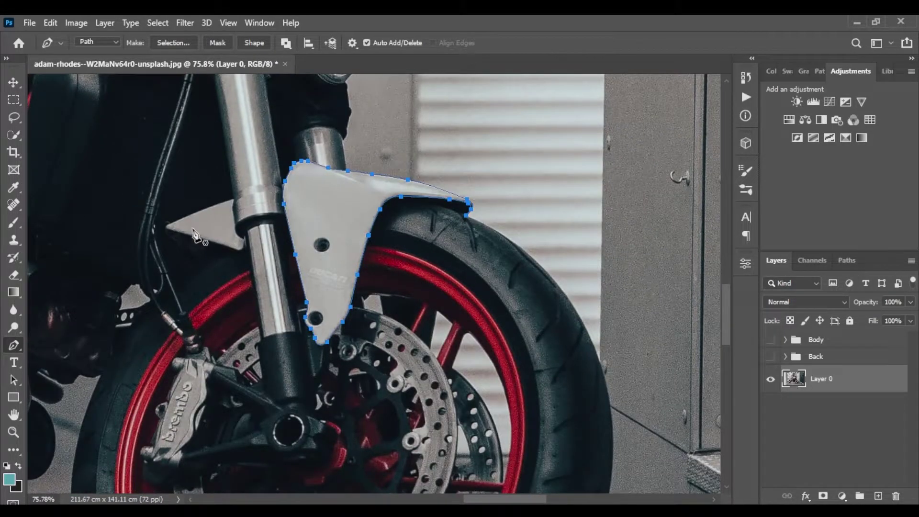
drag(194, 234, 386, 297)
click(463, 288)
drag(426, 308, 466, 309)
click(358, 287)
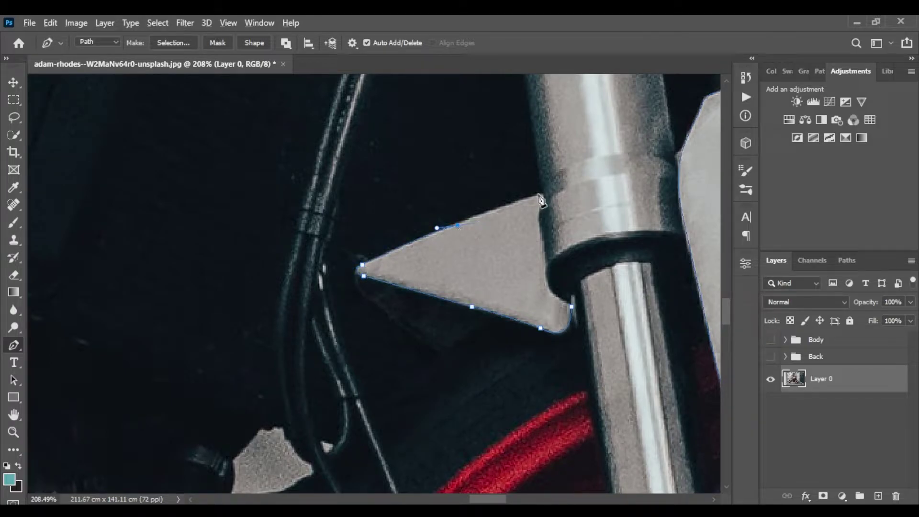
Trace the small fender piece's upper edge and its side beside the fork, and close the path
drag(534, 195, 581, 184)
key(ctrl+z)
key(ctrl+z)
click(528, 196)
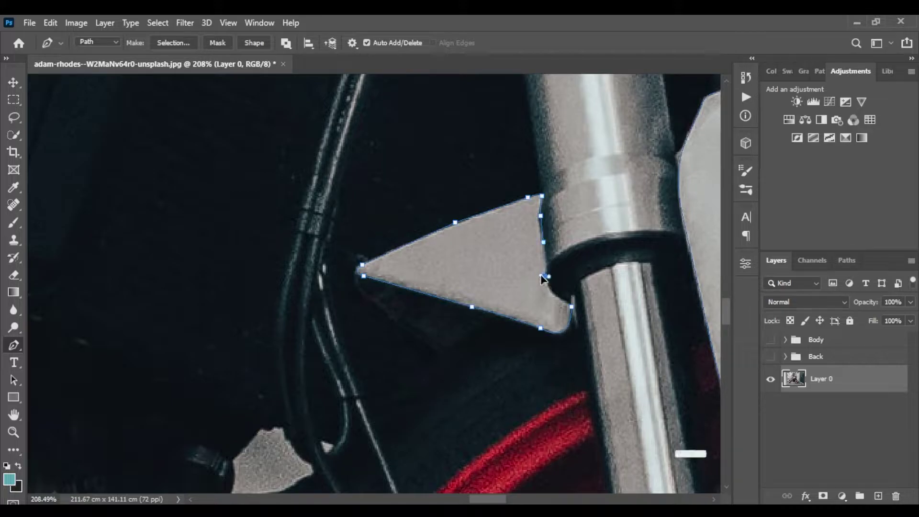
click(545, 276)
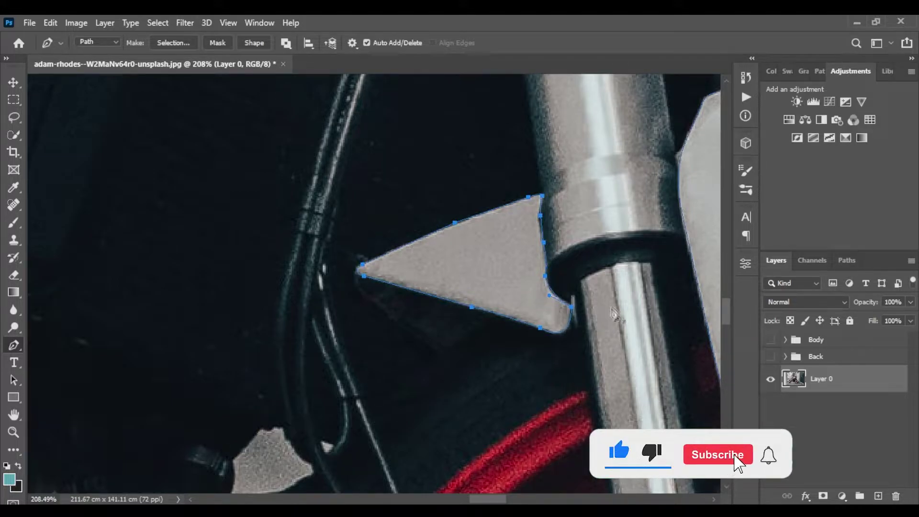
Convert the two front fender paths into a selection and copy it to a new layer
scroll(619, 311, down, 6)
drag(577, 294, 450, 272)
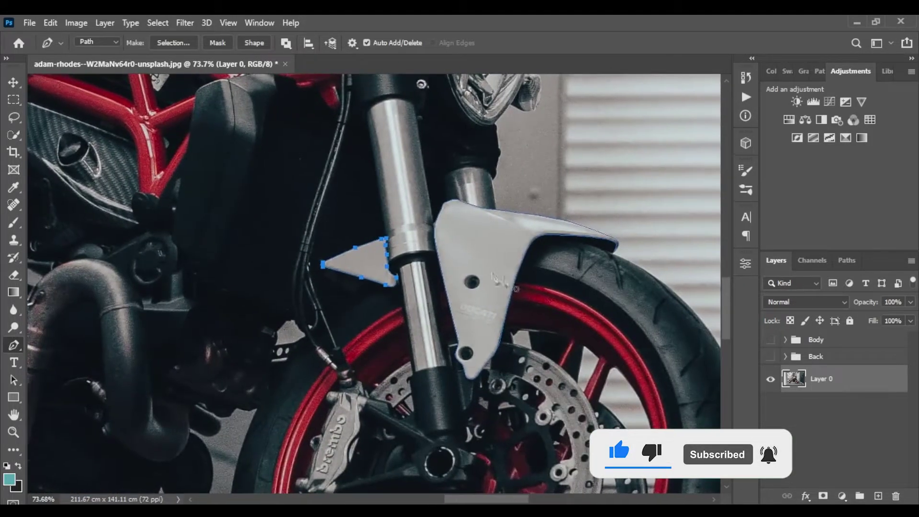
key(ctrl+Return)
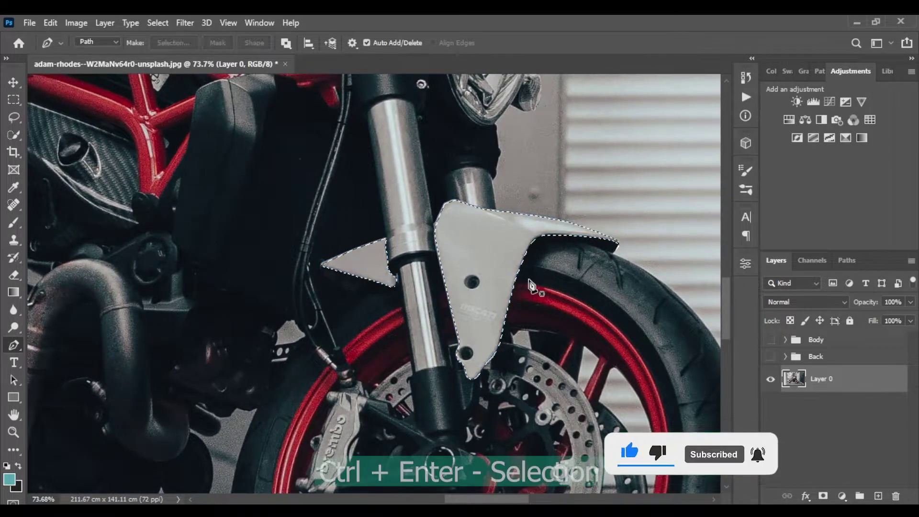
key(ctrl+j)
Put the copied fender layer in a group named Front, then hide and collapse the group
drag(855, 381, 860, 496)
double_click(821, 373)
text(Front)
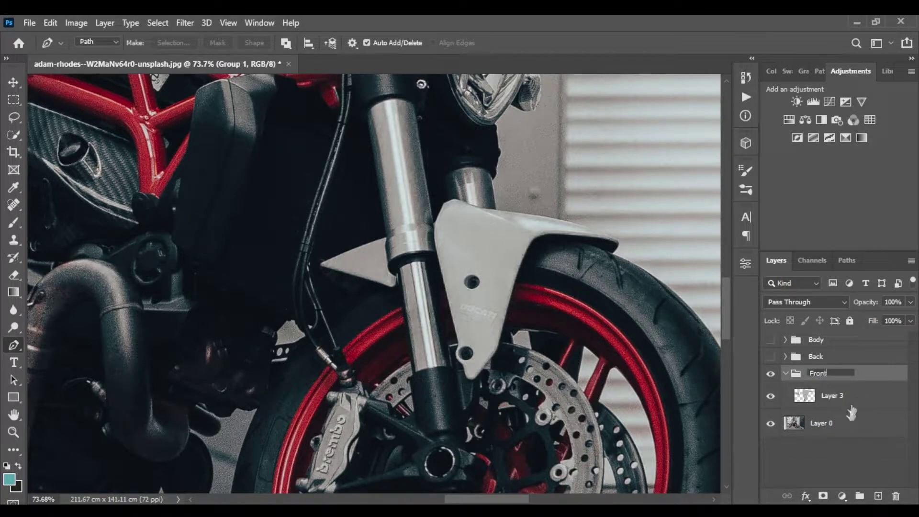
click(847, 452)
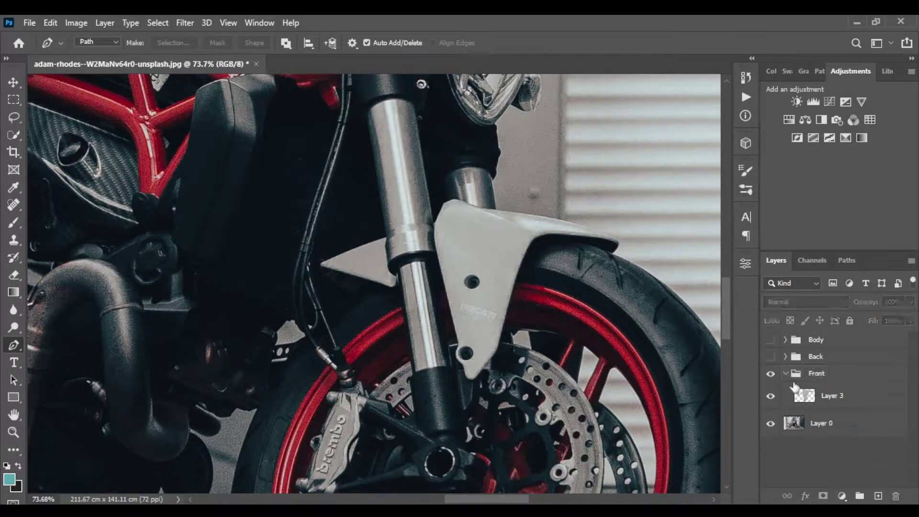
click(786, 373)
Bring the cinema doodle pattern into the motorcycle document above Layer 1 in the Body group, and show the group
click(785, 340)
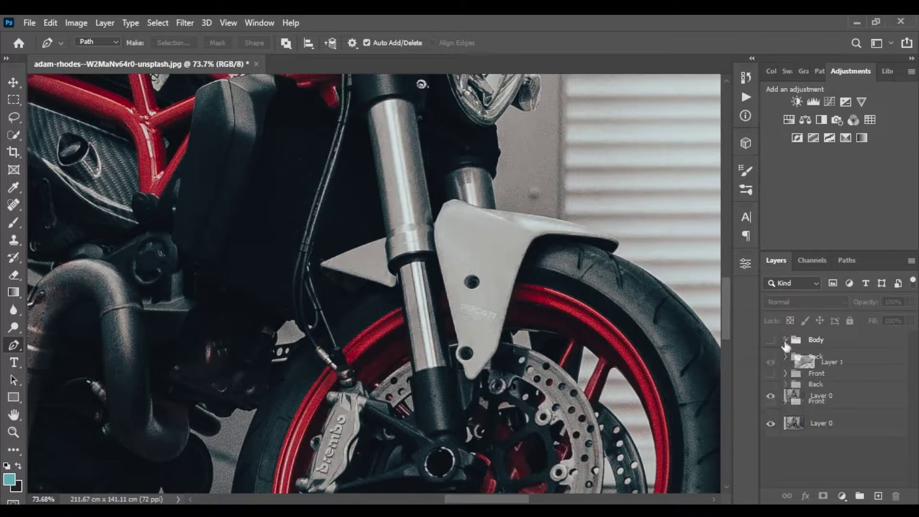
click(825, 365)
key(z)
right_click(410, 202)
click(430, 209)
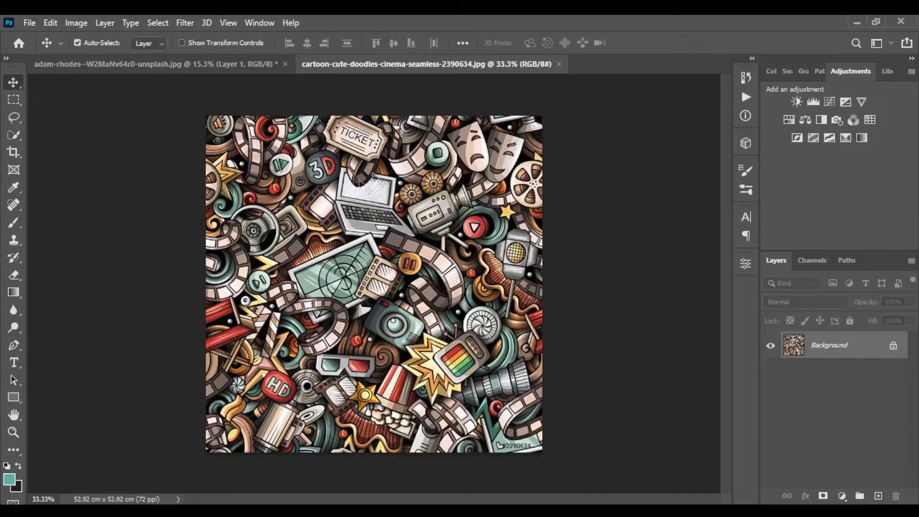
drag(206, 71, 460, 275)
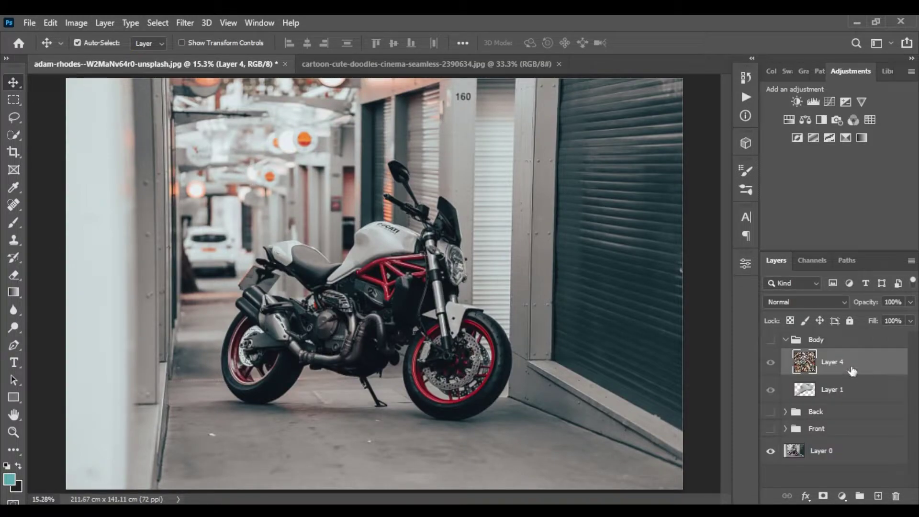
click(770, 339)
Scale the doodle pattern to 67.73% and position it over the fuel tank
drag(406, 247, 405, 264)
scroll(378, 237, up, 3)
key(ctrl+t)
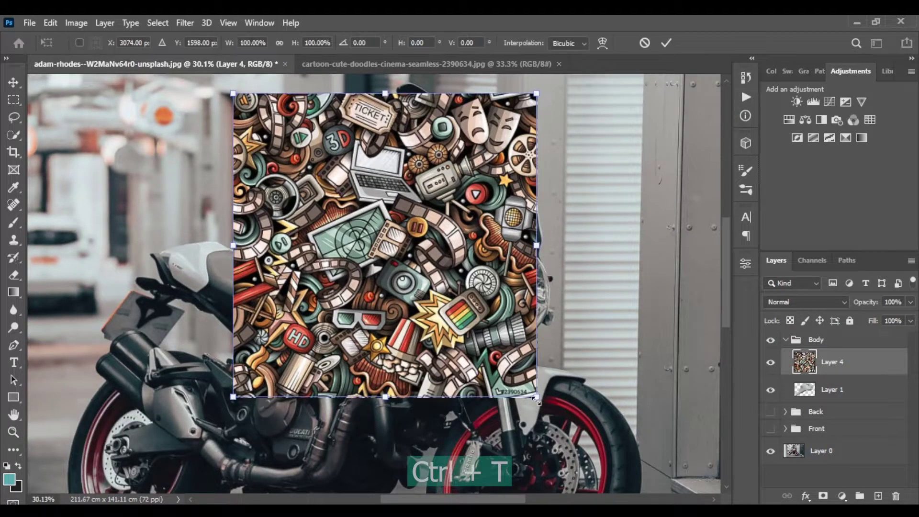
drag(536, 398, 489, 349)
mouse_move(423, 278)
mouse_down()
mouse_move(415, 266)
mouse_move(414, 287)
mouse_up()
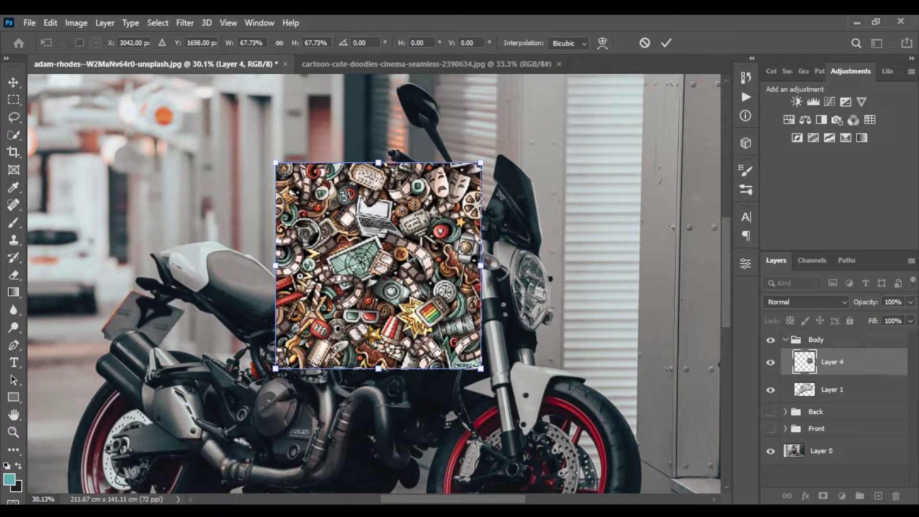
Distort the pattern's four corners so it follows the slope and perspective of the fuel tank
right_click(410, 257)
click(521, 311)
drag(273, 165, 275, 243)
mouse_move(276, 369)
mouse_down()
mouse_move(301, 357)
mouse_move(275, 356)
mouse_up()
drag(481, 166, 459, 137)
drag(482, 369, 433, 314)
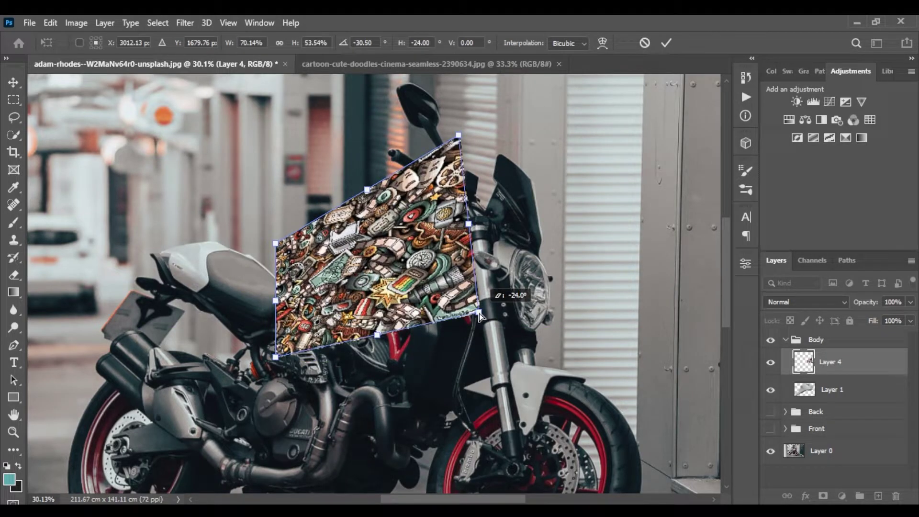
key(Return)
Clip the doodle pattern layer to the fuel tank cut-out on Layer 1
key(z)
right_click(867, 370)
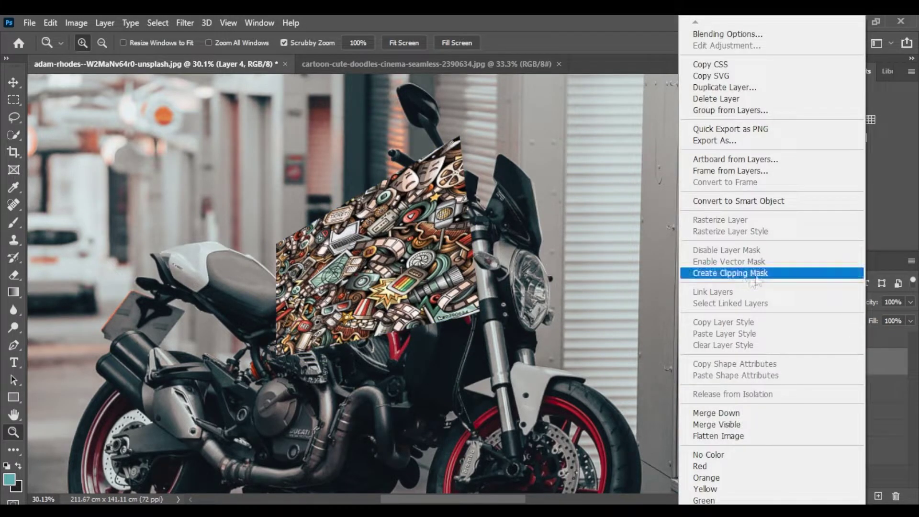
click(774, 270)
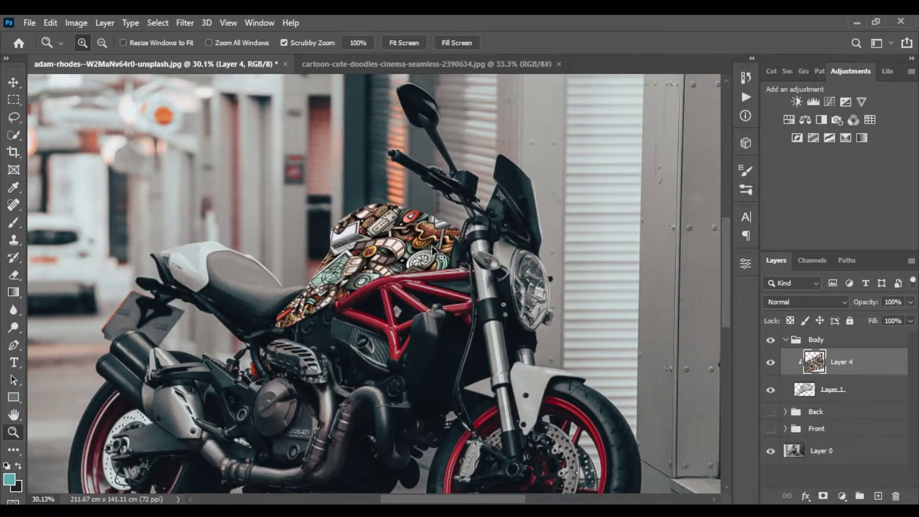
Warp the clipped pattern so it bends around the curved surface of the fuel tank
key(ctrl+t)
right_click(410, 242)
click(433, 332)
mouse_move(390, 247)
mouse_down()
mouse_move(366, 230)
mouse_move(353, 248)
mouse_up()
drag(421, 258, 426, 260)
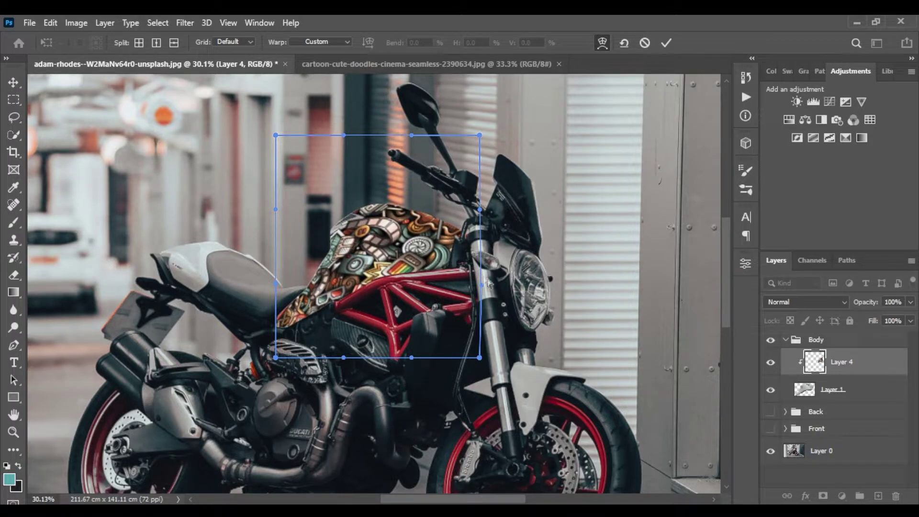
key(Return)
Split the pattern layer's Blend If sliders for the underlying layer to 0/94 in the shadows and 187/255 in the highlights
key(z)
drag(365, 246, 312, 202)
drag(376, 214, 314, 230)
right_click(867, 376)
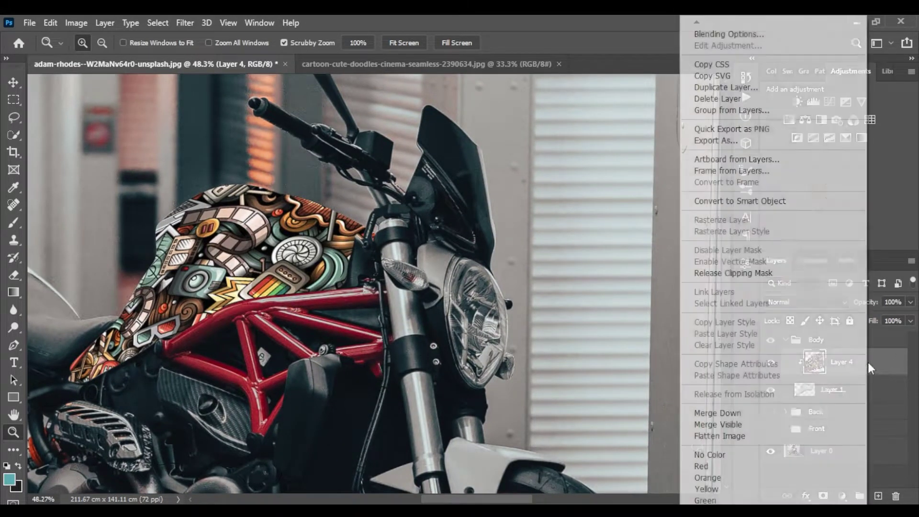
click(739, 33)
drag(543, 57, 549, 57)
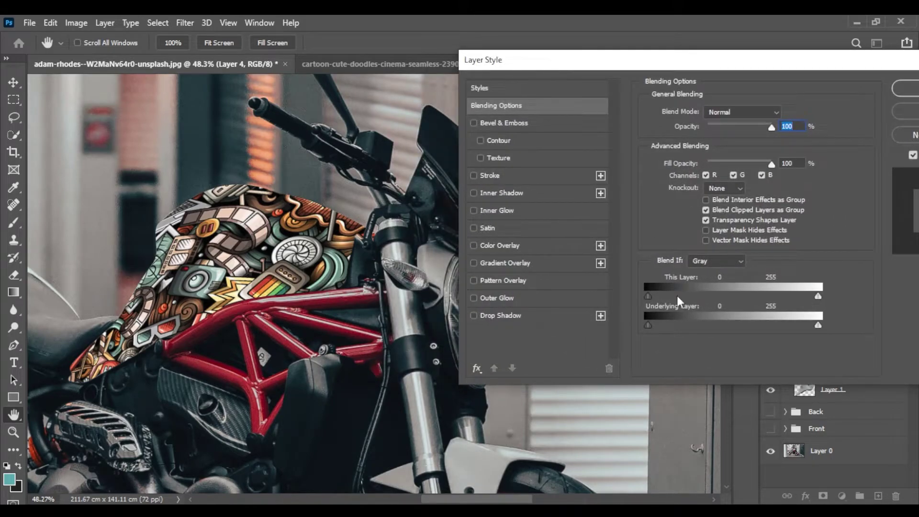
drag(648, 324, 708, 337)
drag(800, 324, 774, 325)
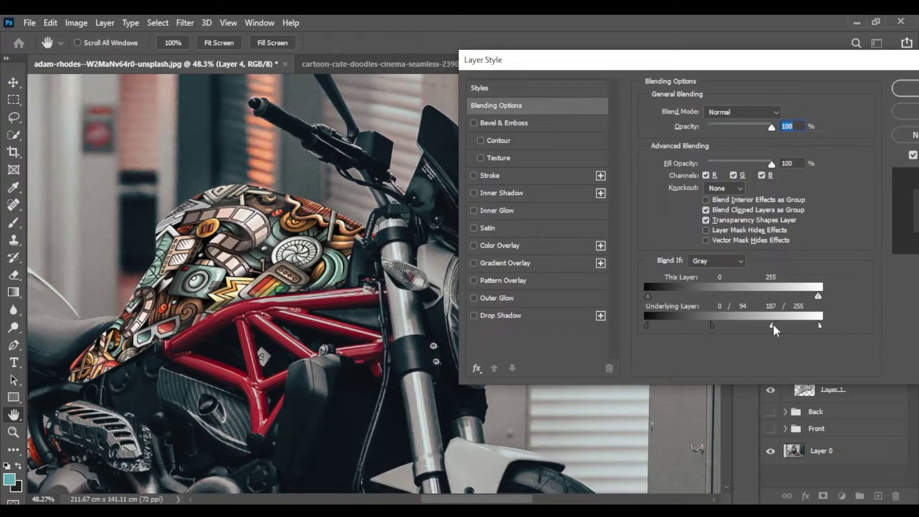
click(906, 88)
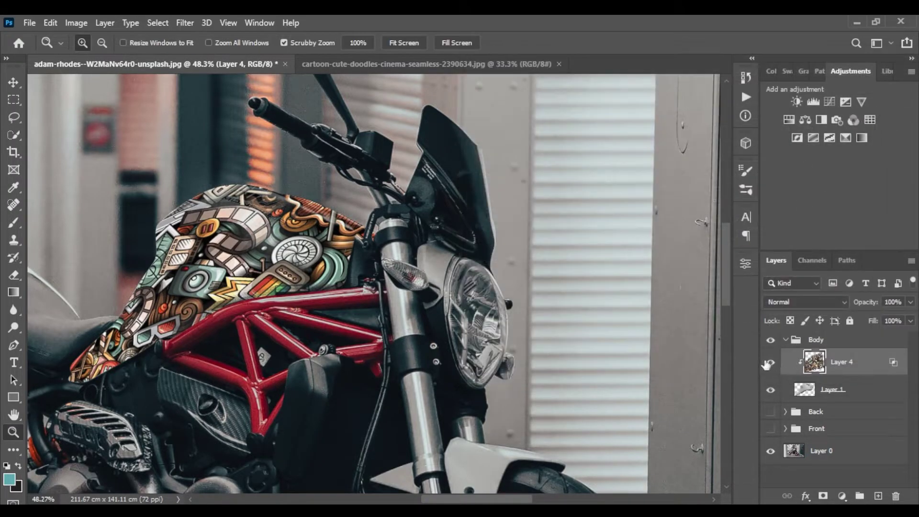
Hide the pattern layer and remove the DUCATI MONSTER lettering from the tank on Layer 1 with the Patch tool
click(771, 363)
click(804, 390)
drag(229, 198, 273, 198)
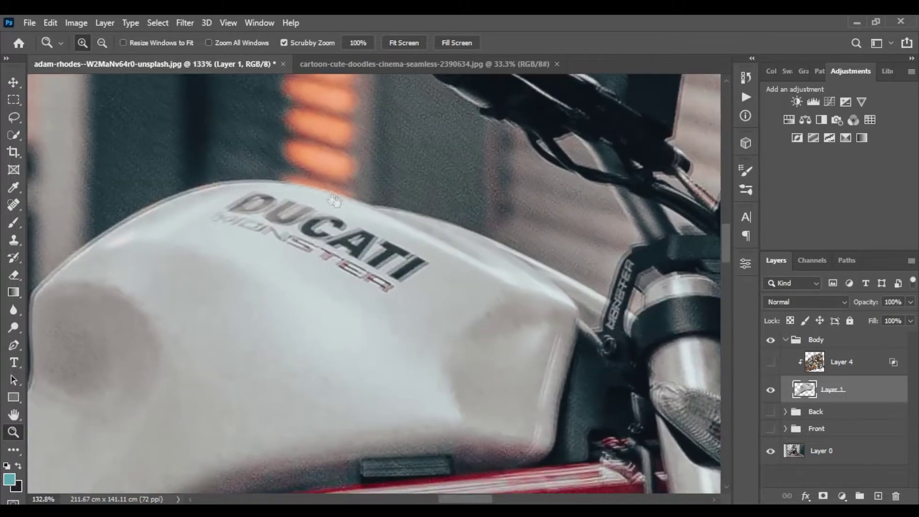
drag(187, 172, 218, 192)
click(13, 206)
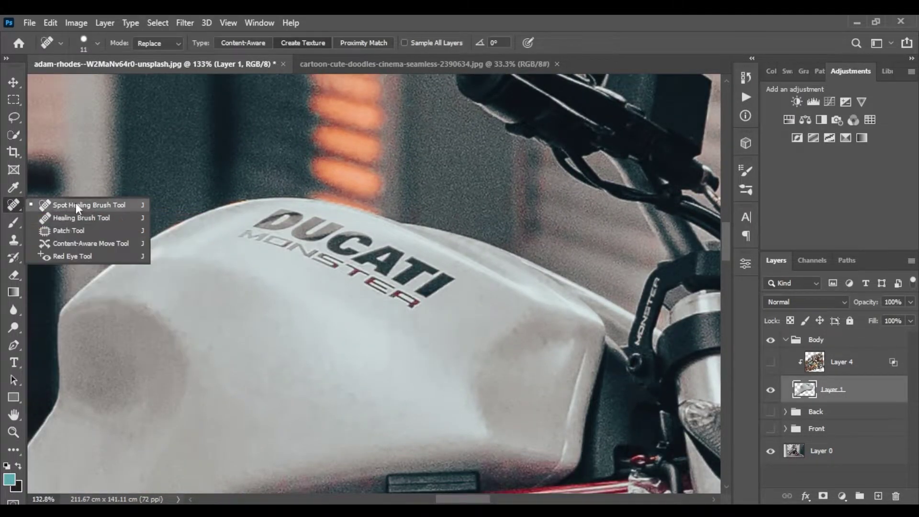
click(55, 228)
drag(335, 260, 380, 275)
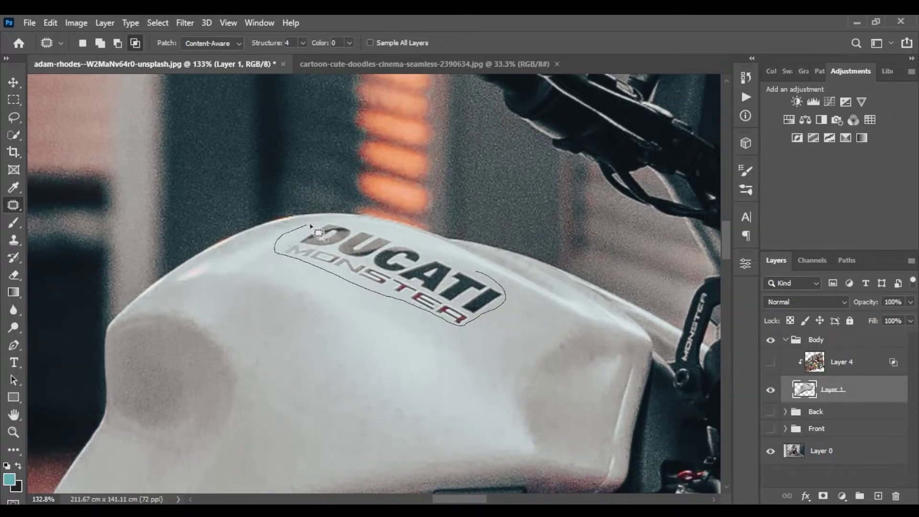
drag(446, 261, 474, 271)
drag(411, 287, 430, 334)
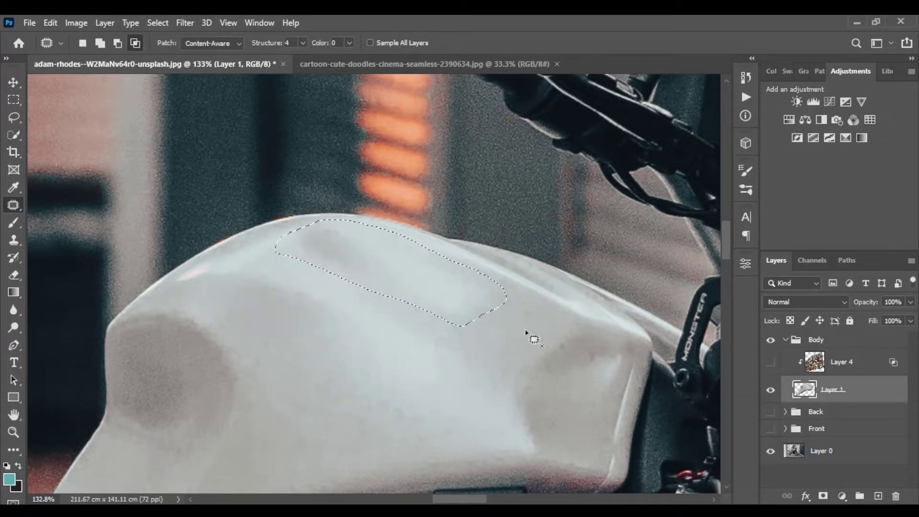
key(ctrl+d)
Show the doodle pattern layer on the fuel tank again
key(z)
right_click(375, 258)
click(408, 266)
drag(378, 232, 395, 153)
click(770, 367)
drag(392, 256, 326, 262)
Set the pattern layer's underlying-layer highlight split in Blend If to 175/255
click(881, 366)
right_click(881, 366)
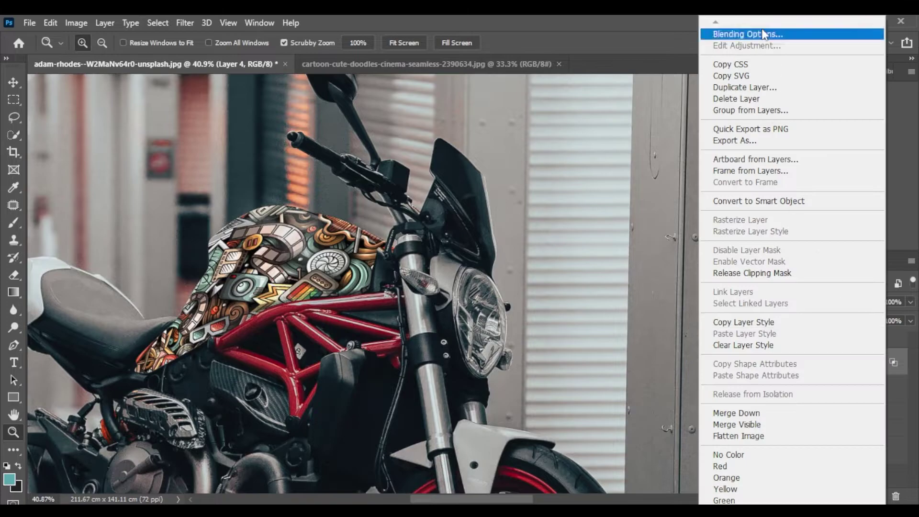
click(746, 32)
drag(563, 67, 693, 71)
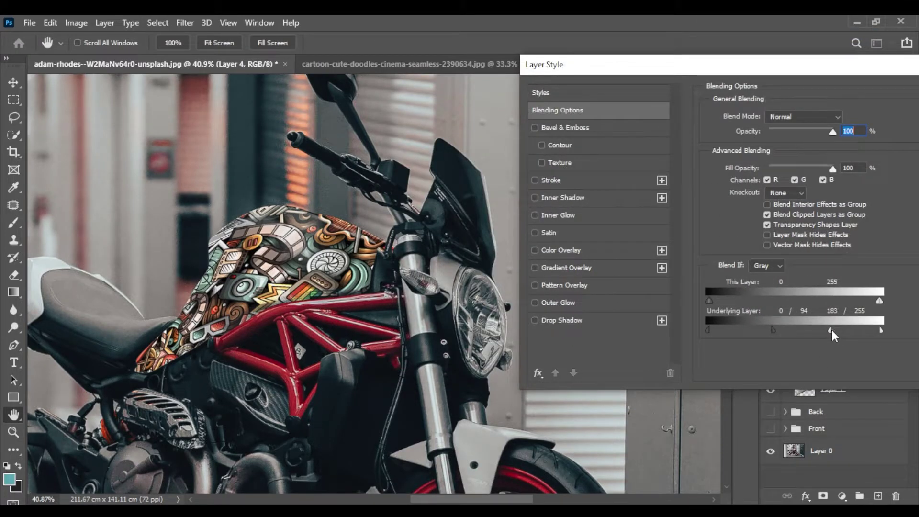
drag(831, 330, 821, 332)
drag(881, 67, 778, 67)
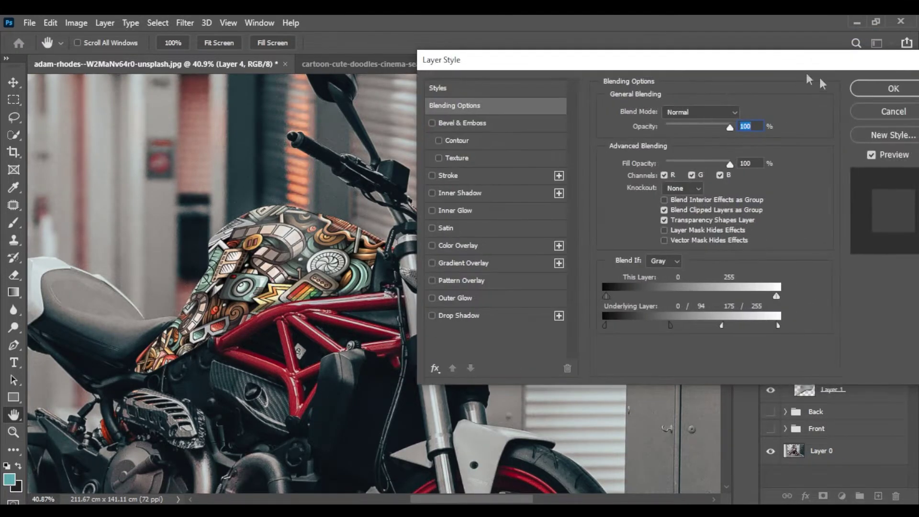
click(886, 72)
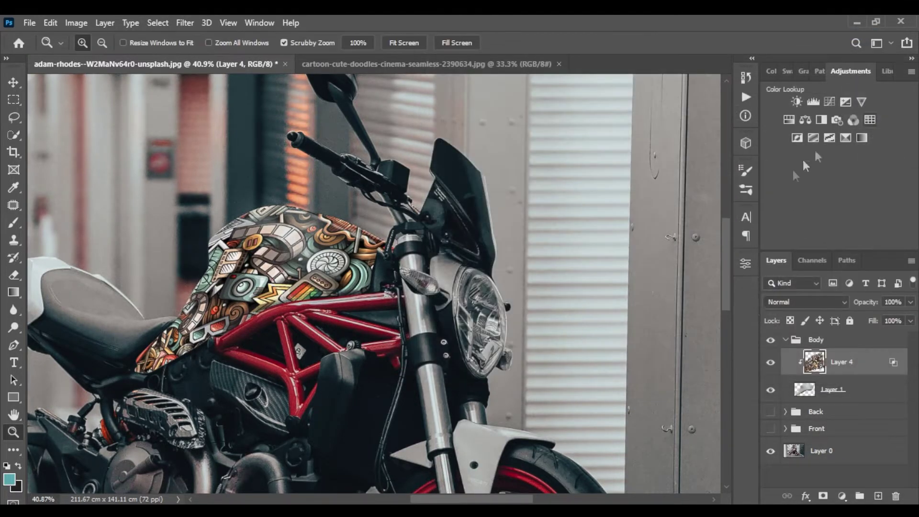
Bring the doodle pattern into the Back group above Layer 2 and show the group
click(785, 340)
click(786, 357)
click(837, 380)
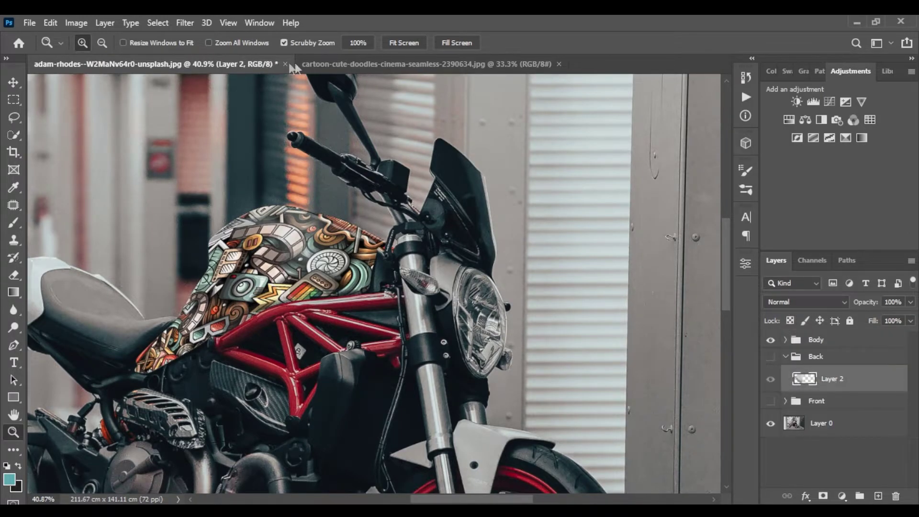
click(335, 64)
key(v)
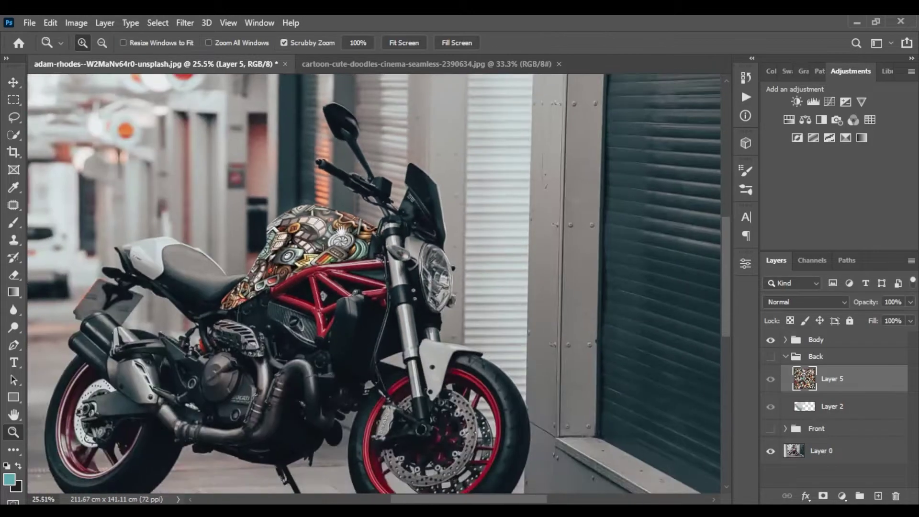
scroll(374, 284, left, 3)
click(770, 357)
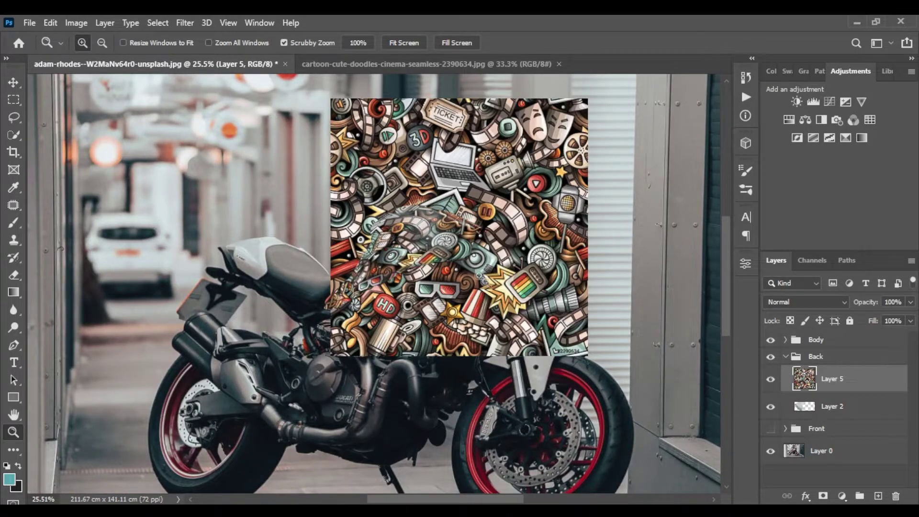
Scale the new doodle pattern to 45.67% and position it near the motorcycle's white tail panel
click(14, 82)
drag(504, 212, 306, 234)
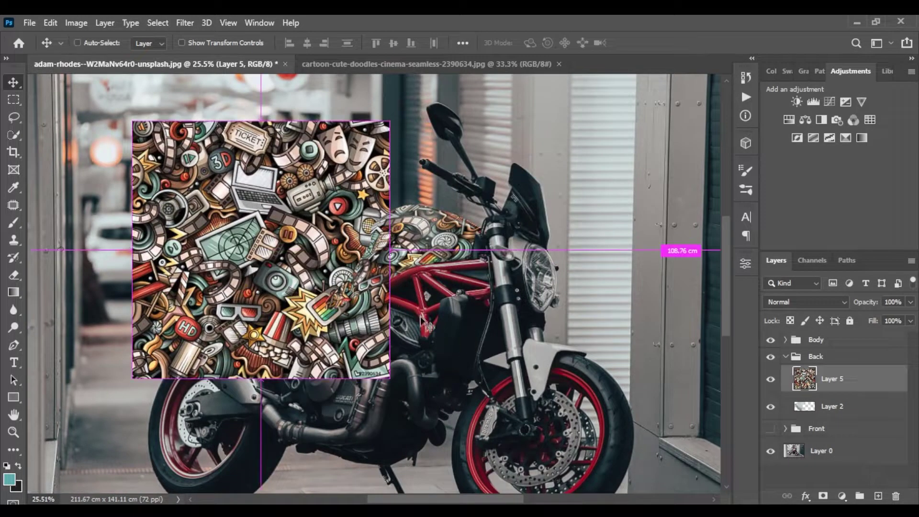
key(ctrl+t)
drag(390, 378, 322, 308)
drag(292, 273, 302, 264)
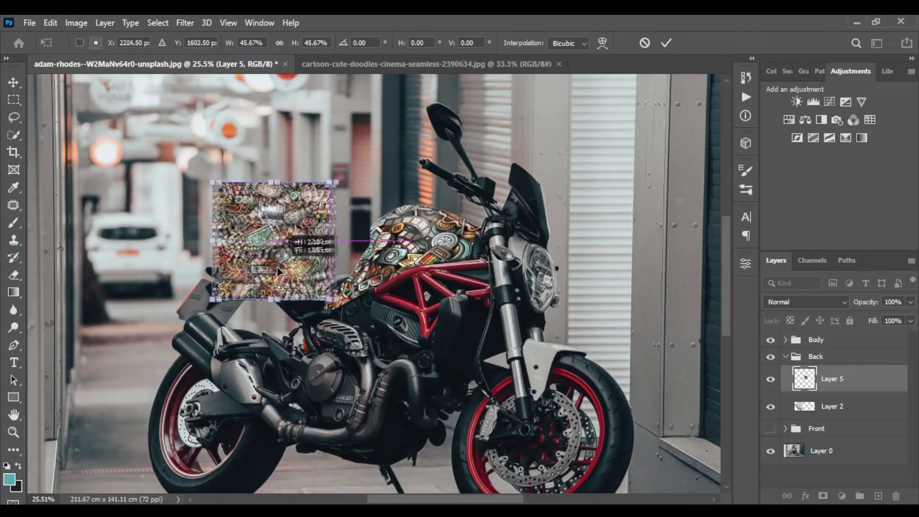
key(Return)
Place the doodle pattern over the motorcycle's tail panel and distort its corners to follow the panel's slant
scroll(287, 256, up, 3)
scroll(287, 256, left, 3)
mouse_move(378, 205)
mouse_down()
mouse_move(443, 200)
mouse_move(371, 207)
mouse_move(388, 230)
mouse_up()
key(ctrl+t)
right_click(389, 222)
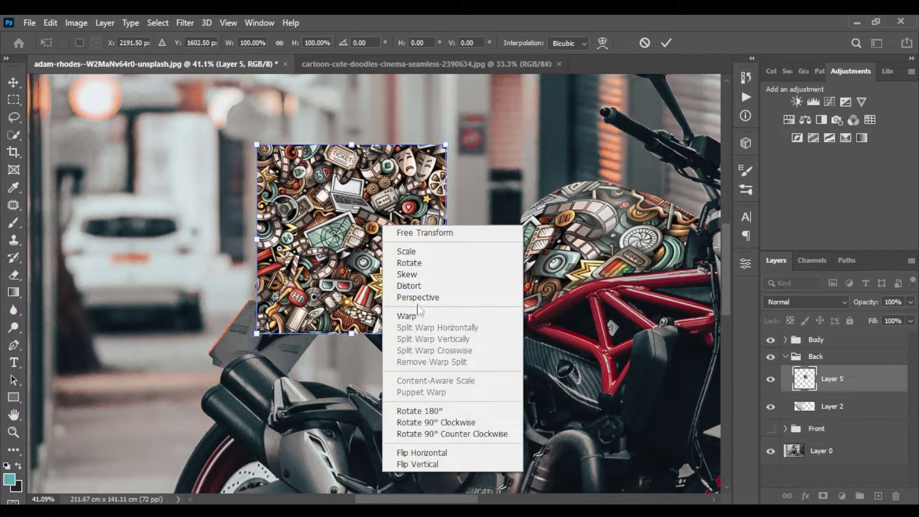
click(449, 287)
drag(256, 333, 244, 300)
drag(446, 337, 372, 350)
mouse_move(446, 145)
mouse_down()
mouse_move(541, 158)
mouse_move(529, 166)
mouse_up()
drag(373, 353, 417, 378)
drag(257, 145, 318, 171)
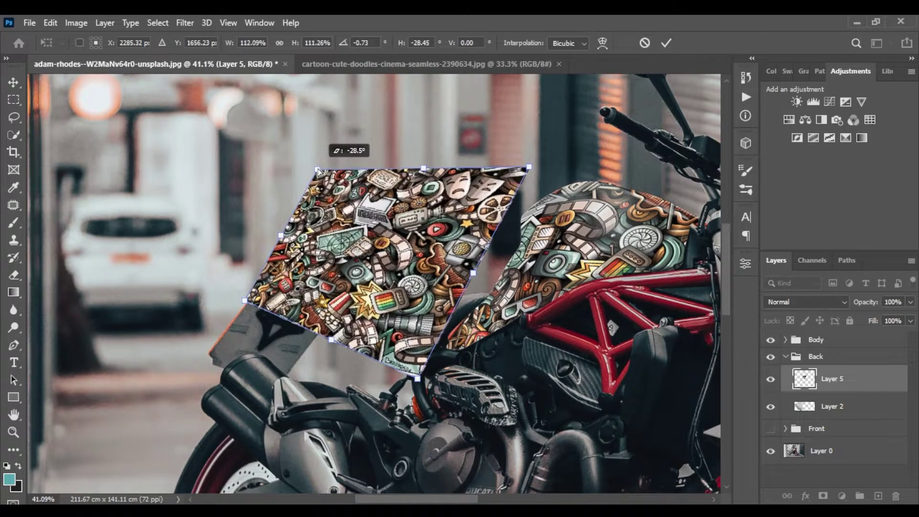
key(Return)
Clip the doodle pattern layer to the tail panel on Layer 2
right_click(835, 385)
click(709, 270)
drag(342, 293, 519, 292)
key(z)
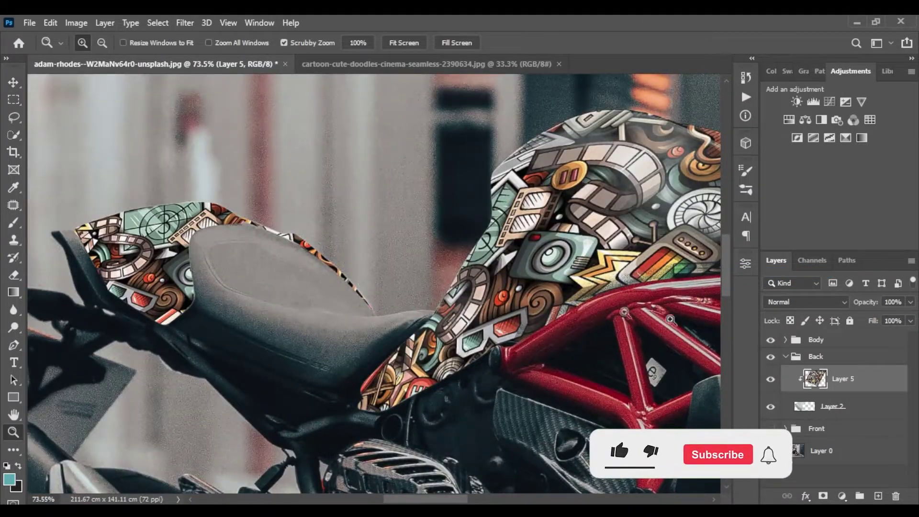
Set the tail pattern's underlying-layer Blend If splits to 0/145 for shadows and 201/255 for highlights
right_click(869, 379)
click(736, 31)
drag(492, 62, 558, 63)
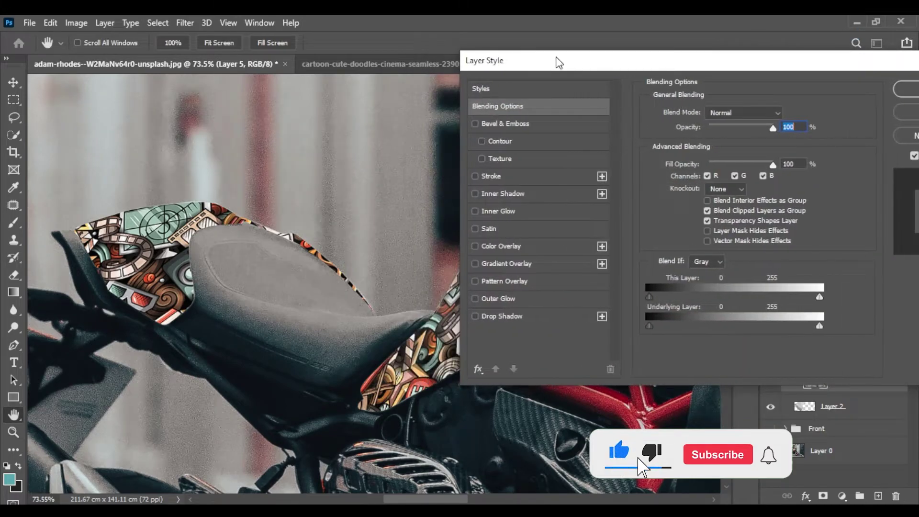
drag(650, 325, 722, 330)
drag(664, 328, 746, 333)
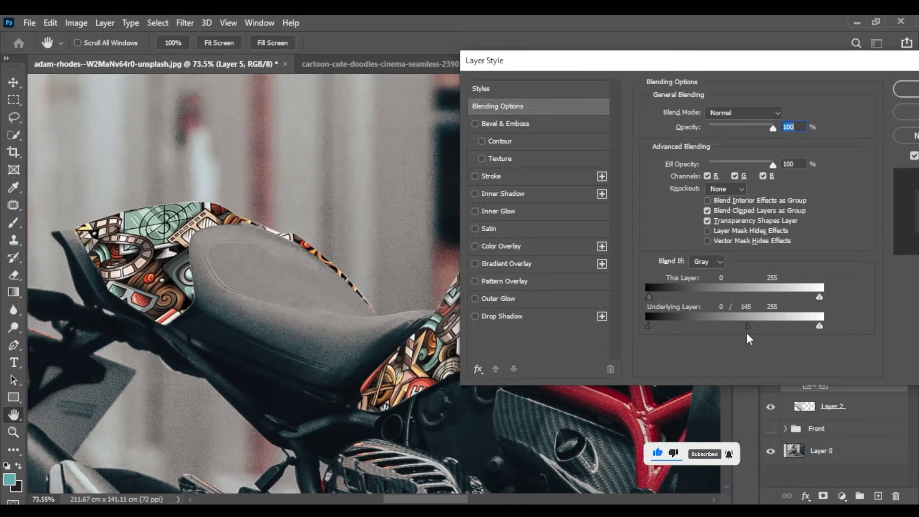
drag(812, 326, 783, 329)
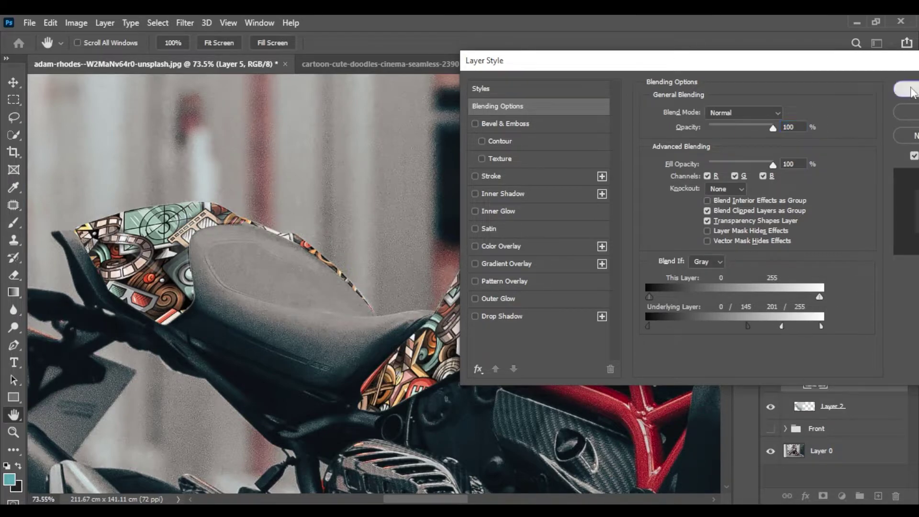
click(911, 90)
Collapse the Back group, and show and expand the Front group
scroll(453, 233, down, 10)
drag(680, 362, 427, 332)
scroll(429, 332, up, 3)
scroll(383, 263, down, 6)
scroll(343, 188, up, 8)
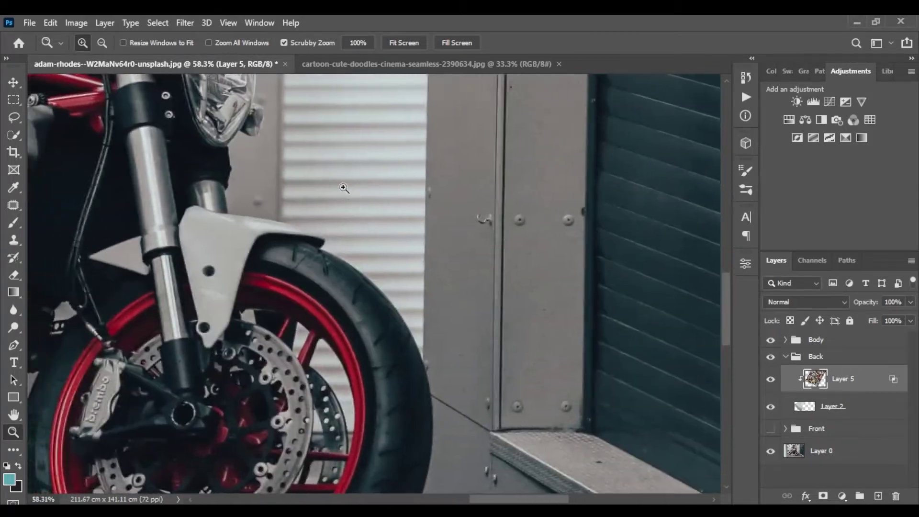
scroll(357, 215, down, 4)
click(785, 357)
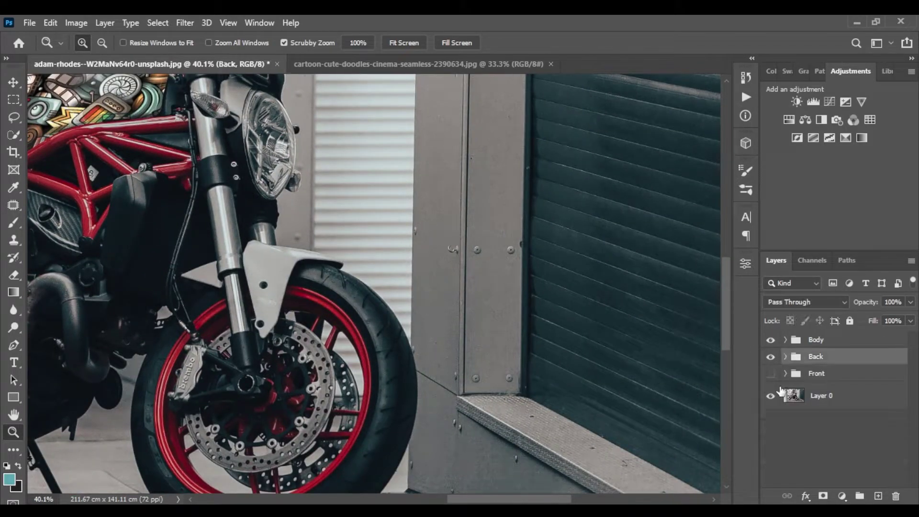
click(771, 373)
click(785, 373)
Bring another copy of the doodle pattern into the motorcycle image, scaled to 62.93% and placed over the front fender
click(430, 64)
click(14, 83)
mouse_move(316, 174)
mouse_down()
mouse_move(210, 100)
mouse_move(307, 163)
mouse_up()
key(ctrl+t)
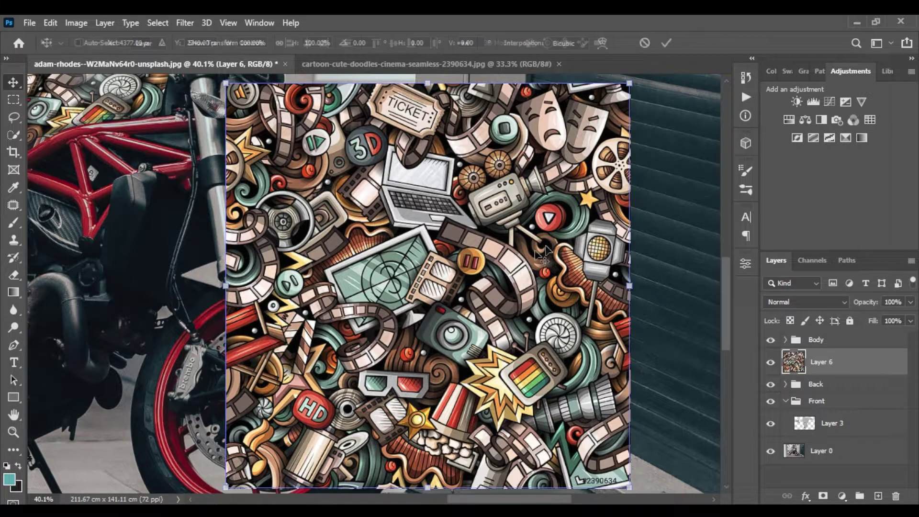
drag(630, 84, 401, 177)
drag(323, 244, 311, 215)
right_click(311, 234)
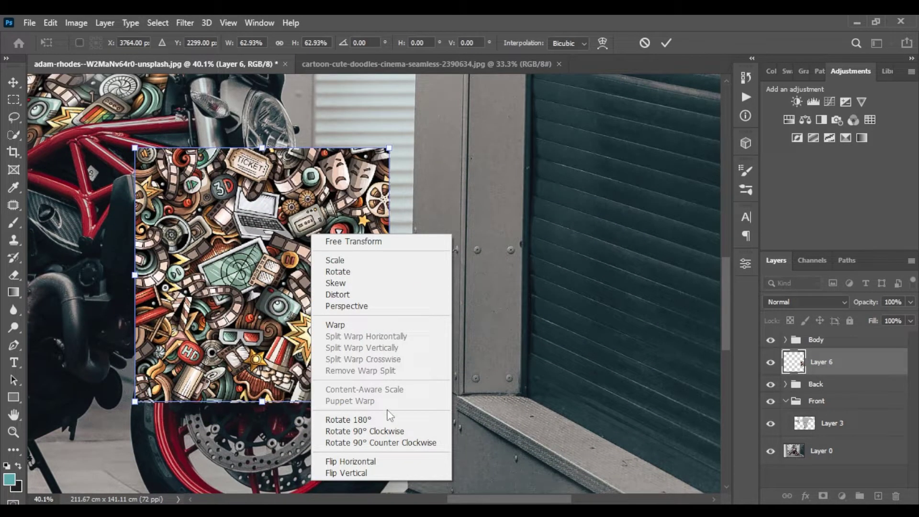
click(541, 383)
drag(320, 286, 328, 286)
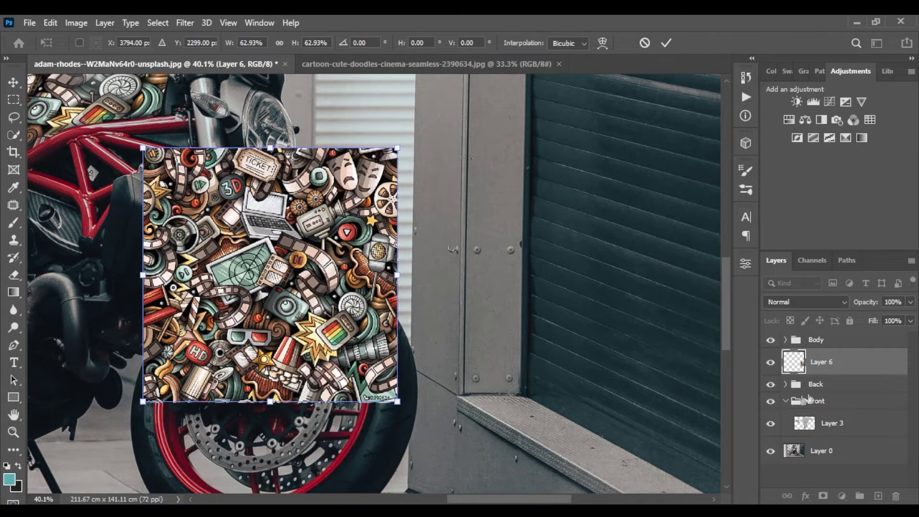
Move the new pattern above Layer 3 in the Front group and distort its corners to fit the front fender's perspective
drag(837, 362, 829, 426)
key(ctrl+t)
right_click(324, 294)
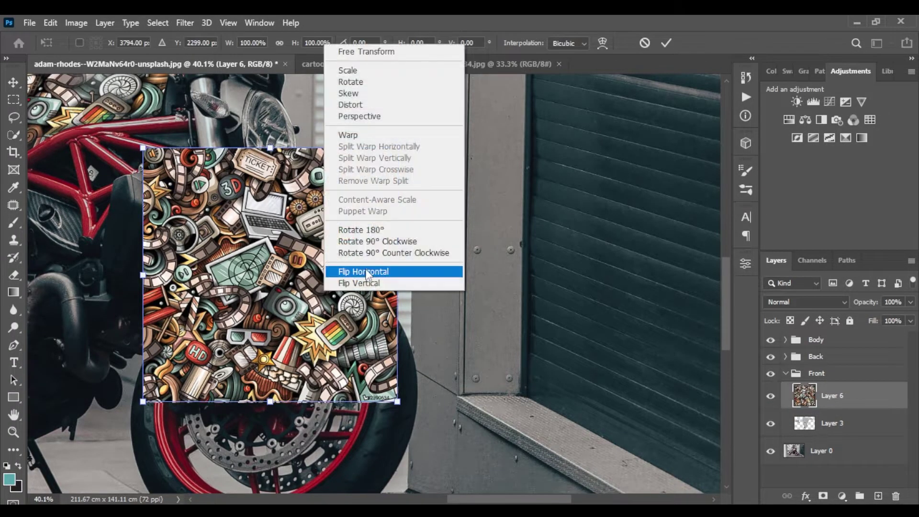
click(354, 106)
drag(143, 148, 171, 195)
drag(143, 401, 165, 347)
drag(397, 401, 334, 366)
drag(397, 148, 315, 166)
drag(334, 366, 349, 362)
drag(314, 166, 377, 194)
mouse_move(350, 362)
mouse_down()
mouse_move(342, 354)
mouse_move(342, 370)
mouse_up()
key(Return)
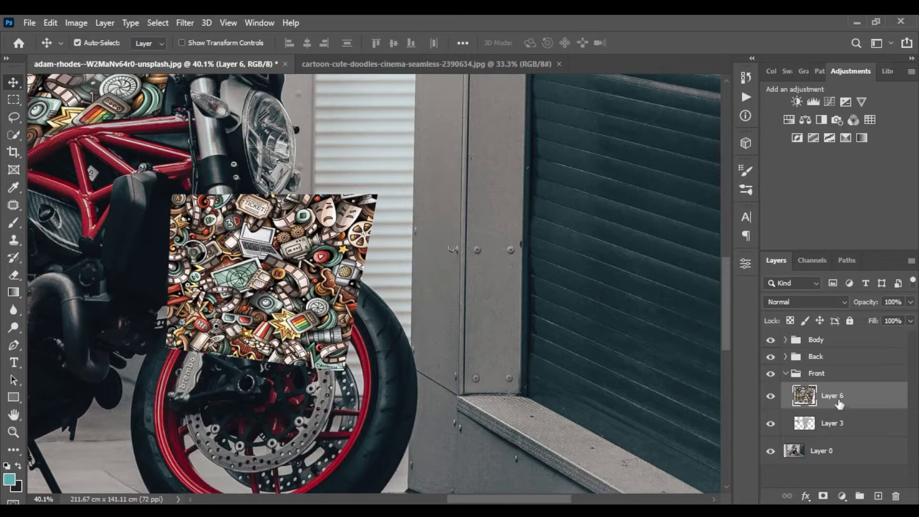
Clip the new doodle pattern to the front fender on Layer 3
right_click(840, 401)
click(718, 271)
key(z)
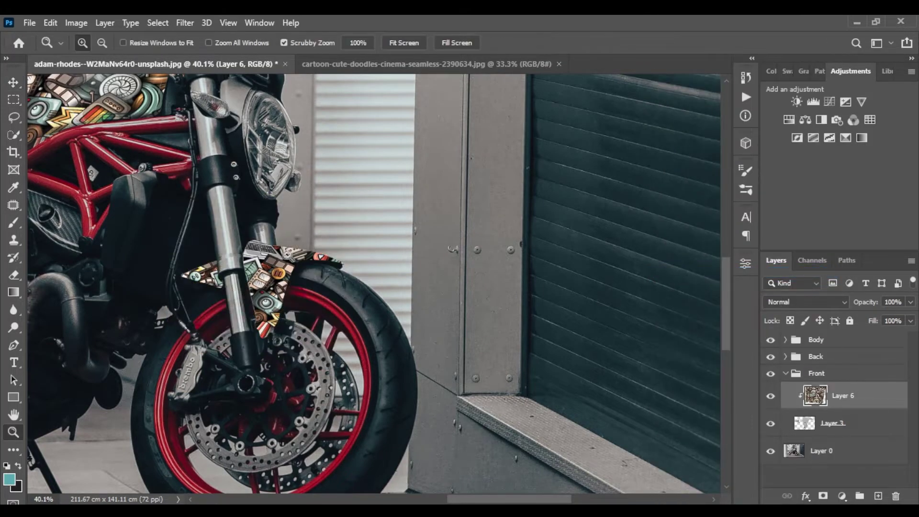
Set the fender pattern's underlying-layer Blend If splits to 59/143 for shadows and 175/255 for highlights
scroll(433, 266, up, 3)
drag(335, 249, 346, 227)
right_click(891, 390)
click(746, 33)
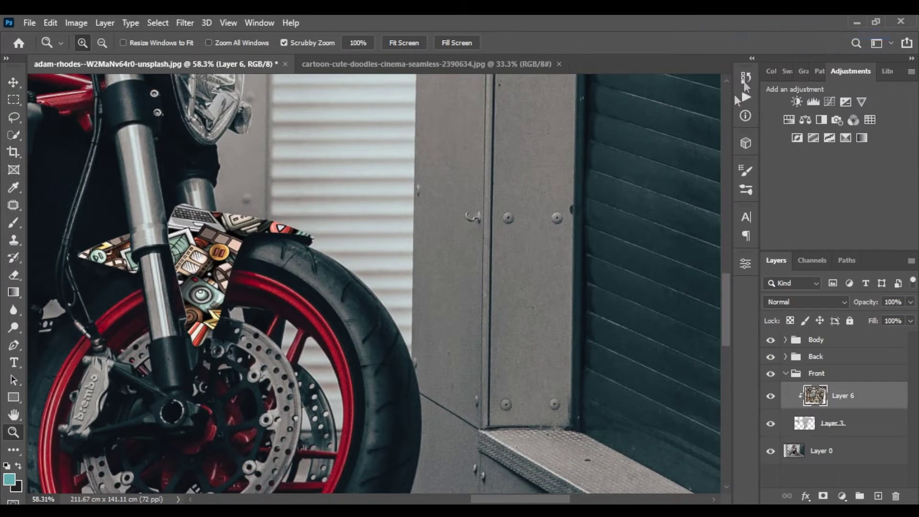
drag(605, 330, 674, 341)
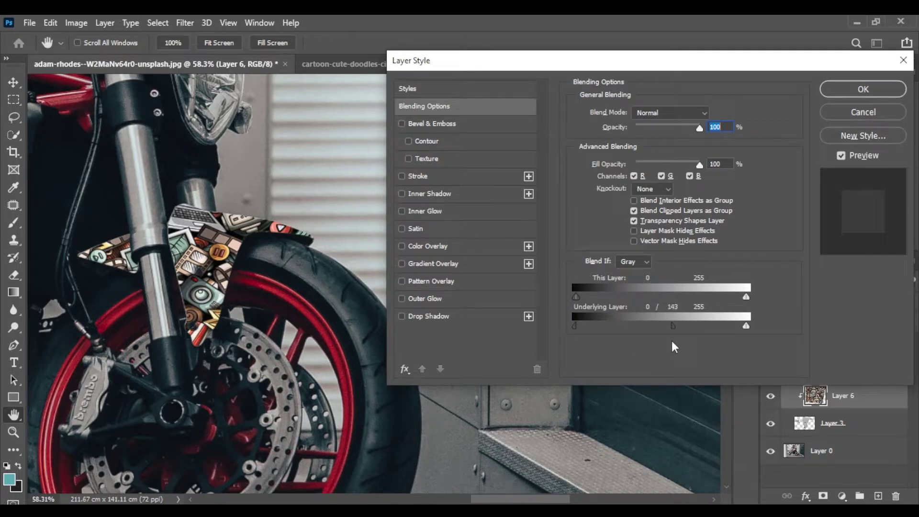
drag(573, 326, 592, 326)
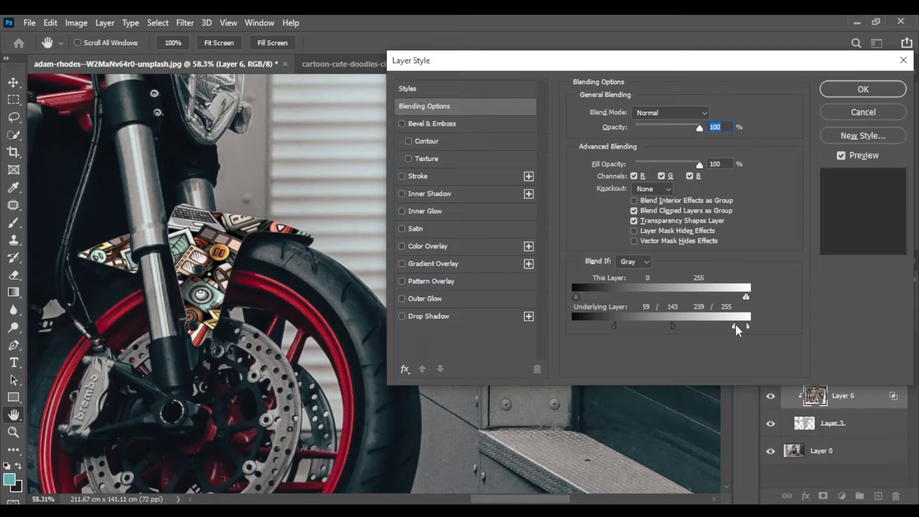
mouse_move(701, 326)
mouse_down()
mouse_move(681, 329)
mouse_move(693, 332)
mouse_up()
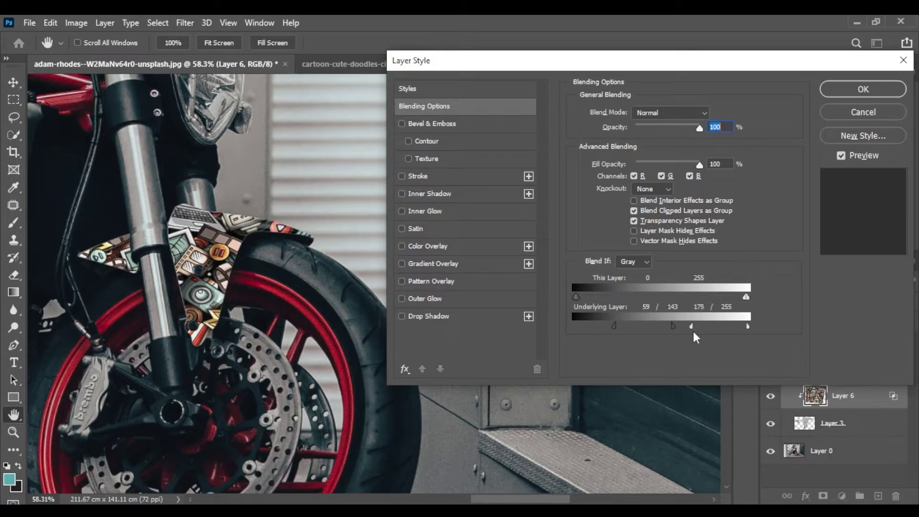
click(862, 90)
Expand the Body group and slightly raise the fuel tank pattern's underlying-layer black threshold in Blend If
drag(351, 203, 320, 194)
drag(320, 194, 545, 292)
drag(376, 146, 451, 159)
click(785, 373)
click(785, 340)
right_click(877, 362)
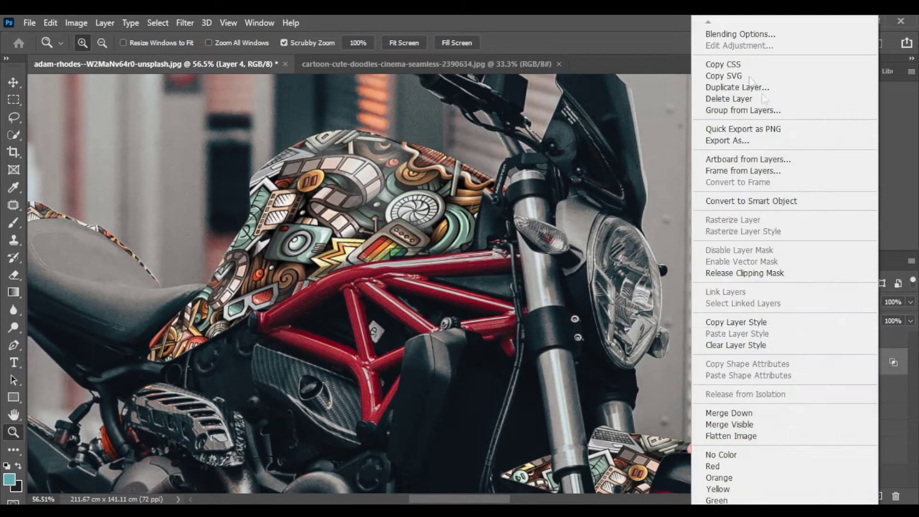
click(756, 34)
drag(598, 68, 761, 70)
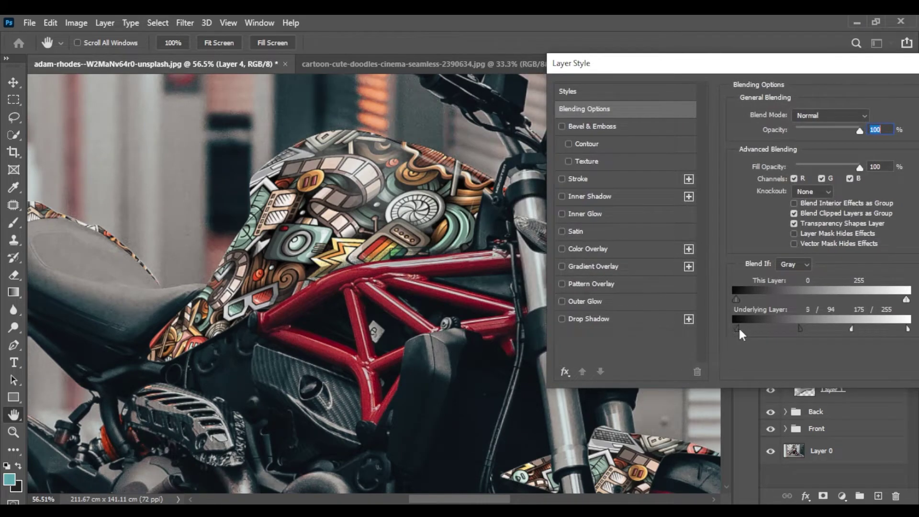
drag(738, 329, 743, 328)
drag(879, 70, 700, 76)
click(843, 100)
Collapse the Body group and combine the Body, Back and Front groups into one parent group
key(z)
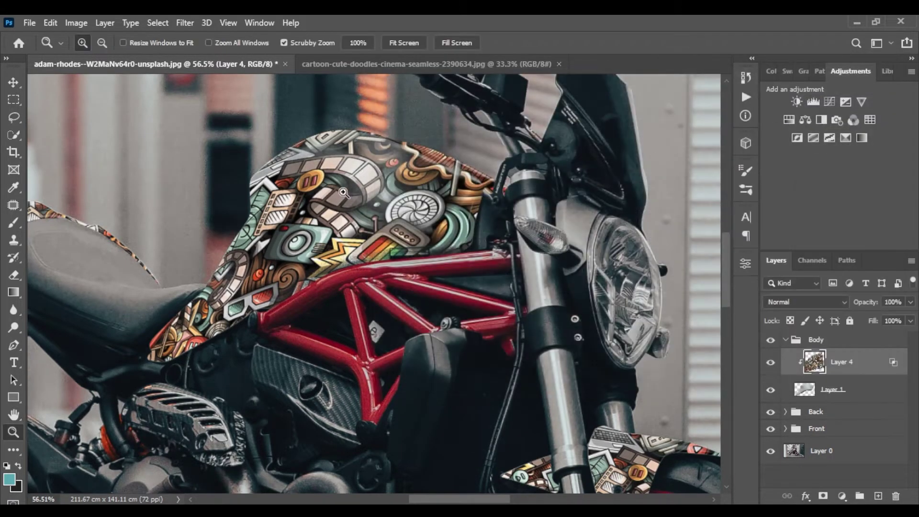
right_click(343, 193)
click(383, 200)
drag(460, 191, 489, 179)
click(785, 339)
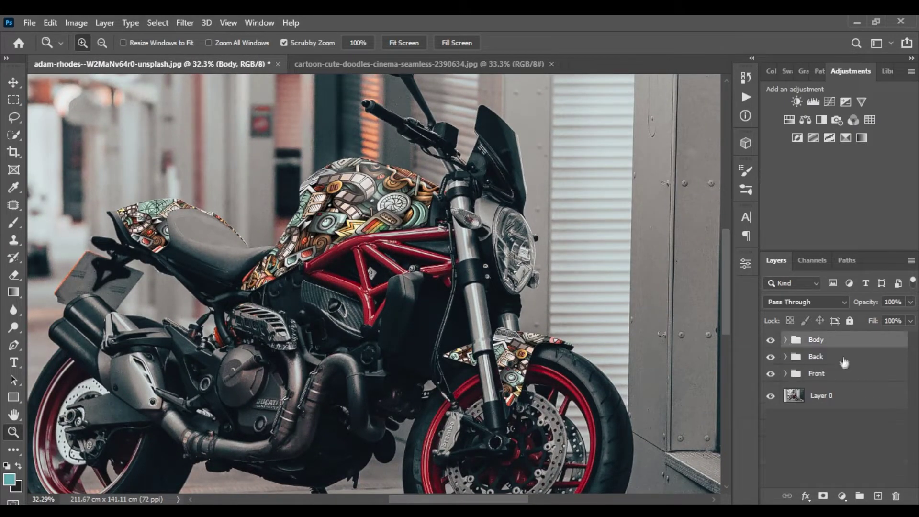
shift+click(845, 357)
shift+click(839, 374)
drag(838, 373, 859, 496)
Set the parent group's blend mode to Darker Color and its fill to 85%
click(837, 307)
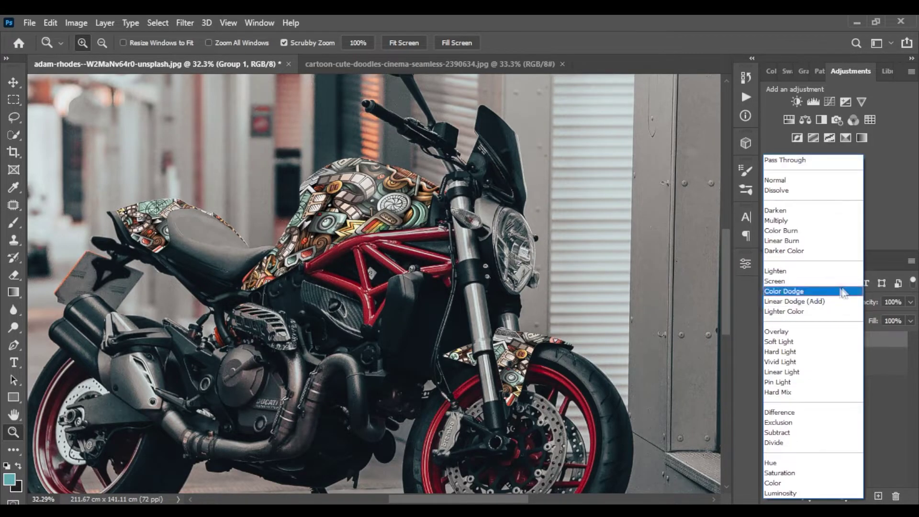
click(802, 252)
click(910, 302)
drag(911, 318, 899, 336)
click(910, 321)
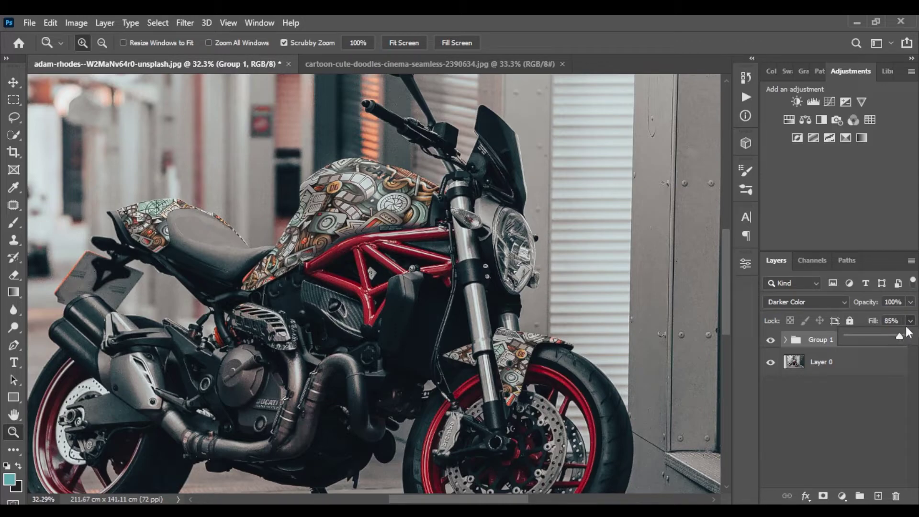
click(909, 329)
Hide the pattern group and remove the DUCATI MONSTER lettering from the fuel tank on Layer 0 with the Patch tool
click(836, 364)
click(770, 340)
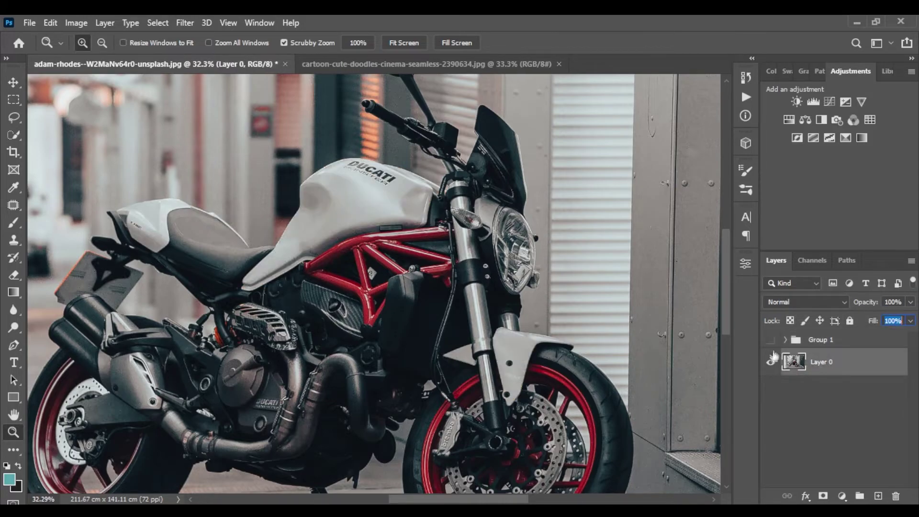
scroll(378, 154, up, 5)
key(j)
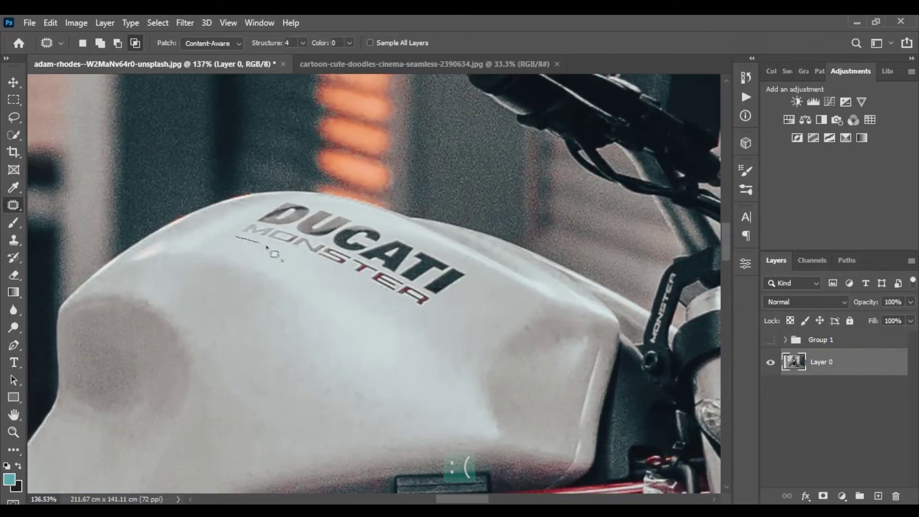
drag(406, 236, 286, 198)
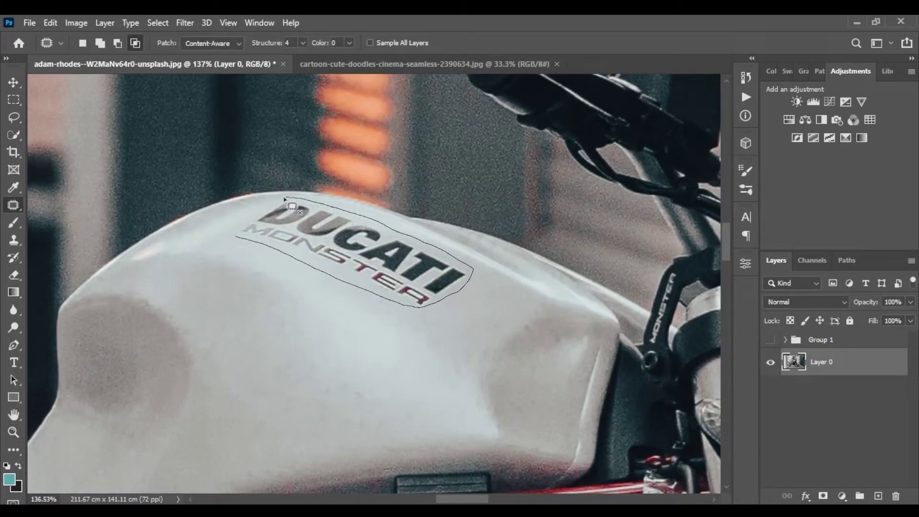
drag(234, 238, 236, 237)
mouse_move(307, 268)
mouse_down()
mouse_move(285, 293)
mouse_move(260, 287)
mouse_up()
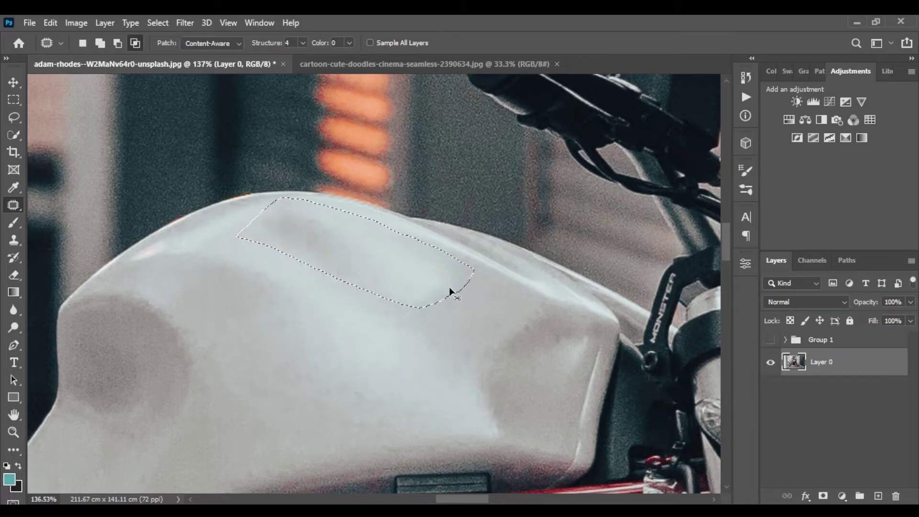
key(ctrl+d)
Show the pattern group again over the cleaned motorcycle photo
key(z)
key(ctrl+0)
click(770, 340)
mouse_move(358, 268)
mouse_down()
mouse_move(478, 247)
mouse_move(436, 227)
mouse_up()
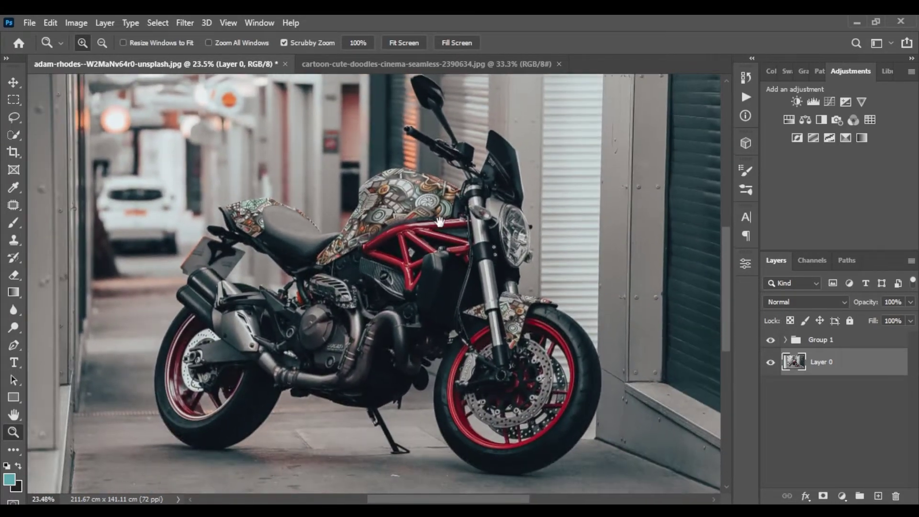
Compare the motorcycle with and without the pattern group, and inspect the wrapped tail, fuel tank and front fender up close
click(772, 340)
click(771, 340)
click(771, 340)
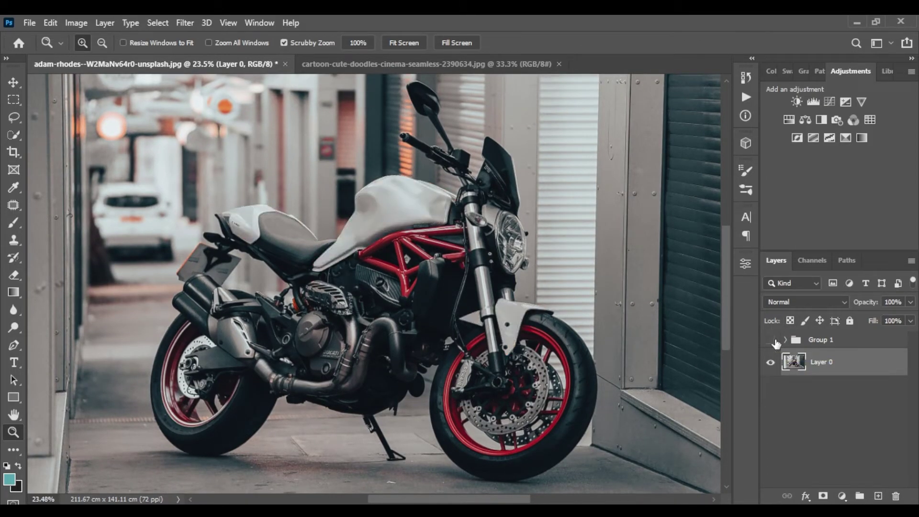
click(771, 340)
drag(260, 221, 286, 187)
drag(404, 201, 191, 216)
drag(484, 212, 311, 241)
drag(521, 268, 330, 221)
drag(583, 479, 497, 221)
click(421, 201)
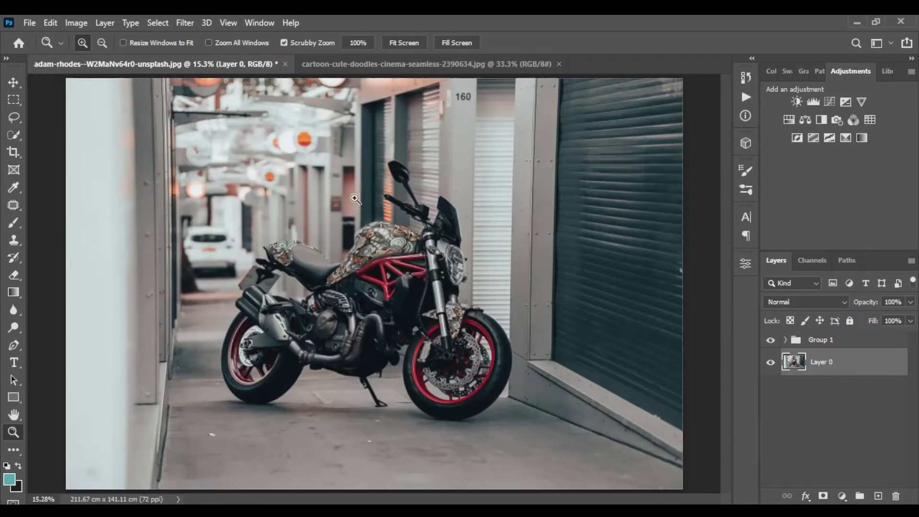
Add a Curves adjustment layer above the pattern group, raising the midtones and placing a shadow point at input 63, output 70
click(828, 340)
click(842, 496)
click(836, 323)
drag(642, 356, 641, 343)
drag(610, 383, 611, 382)
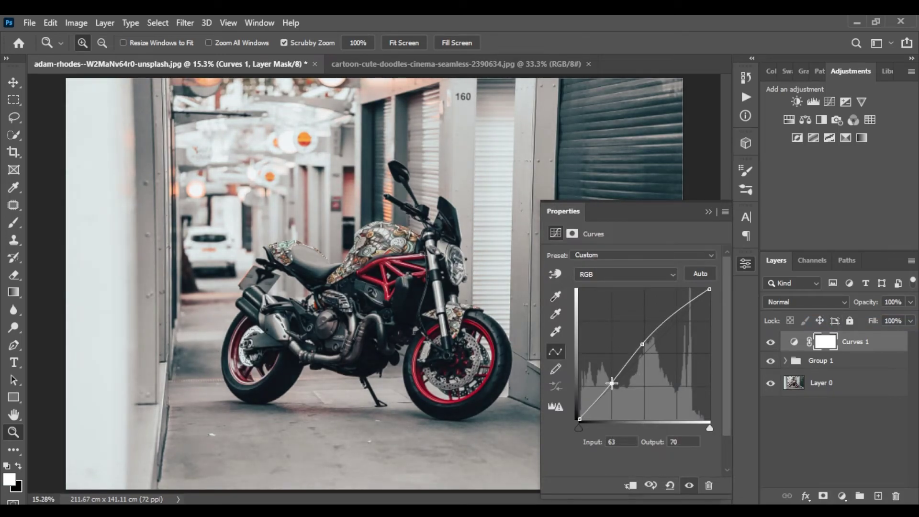
Lift the curve's black point and set its white point to input 244, output 255
drag(579, 418, 575, 409)
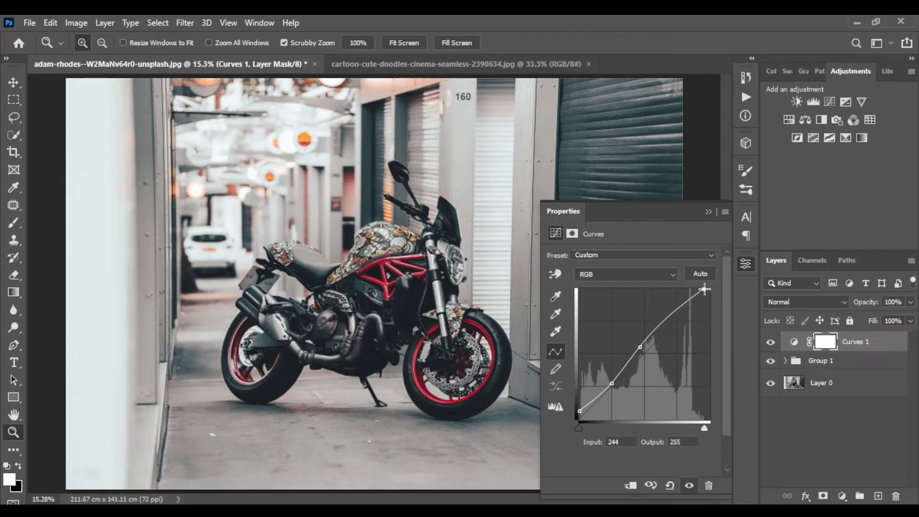
drag(614, 386, 611, 384)
click(708, 212)
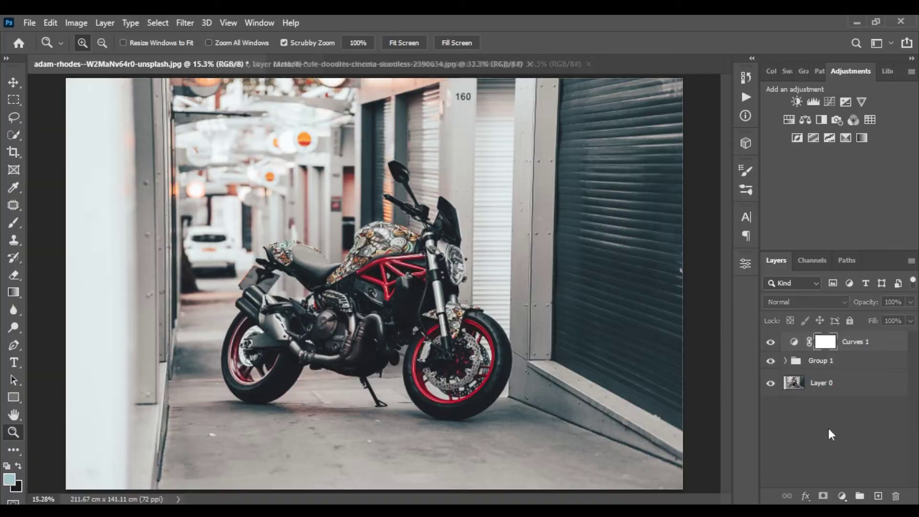